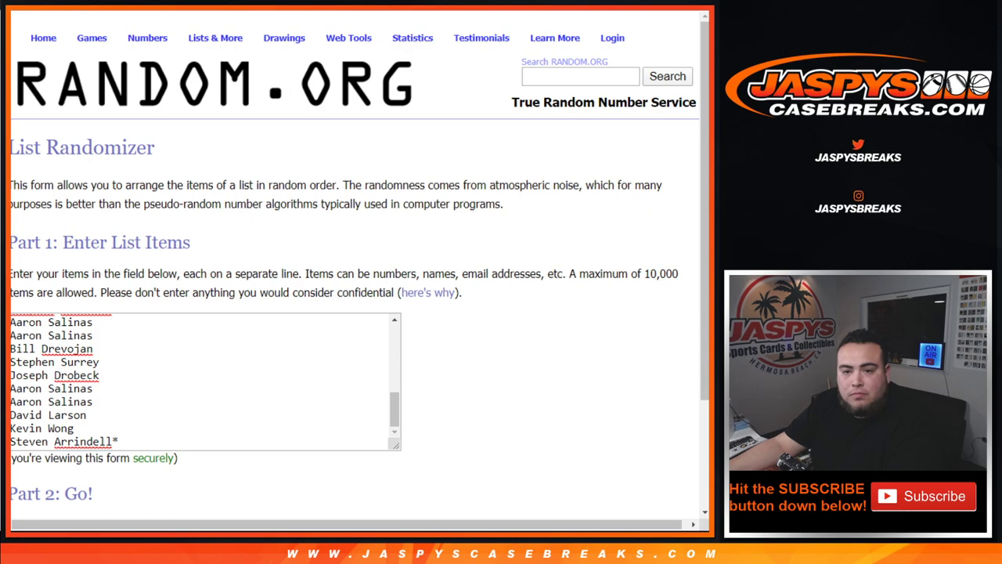
Step: Randomize the entered list of participant names seven times
{"action": "scroll", "coordinate": [352, 274], "scroll_direction": "down", "scroll_amount": 3}
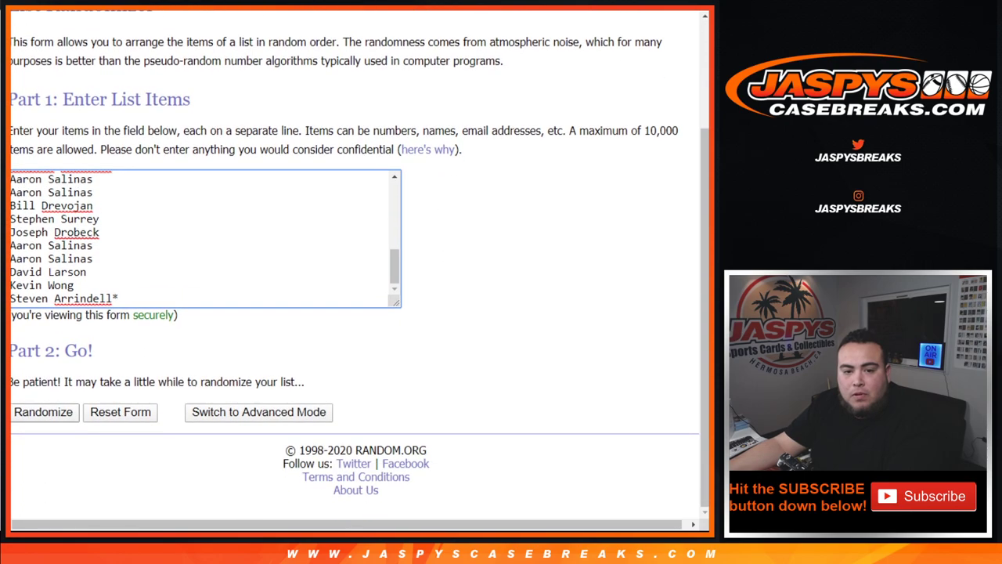
{"action": "left_click", "coordinate": [44, 413]}
{"action": "scroll", "coordinate": [43, 412], "scroll_direction": "down", "scroll_amount": 5}
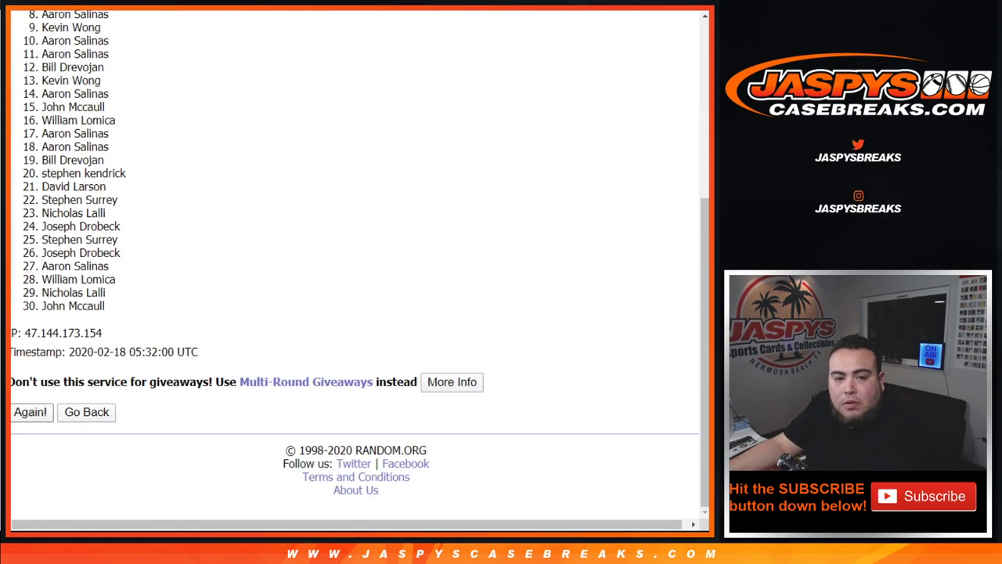
{"action": "left_click", "coordinate": [30, 412]}
{"action": "scroll", "coordinate": [29, 411], "scroll_direction": "down", "scroll_amount": 5}
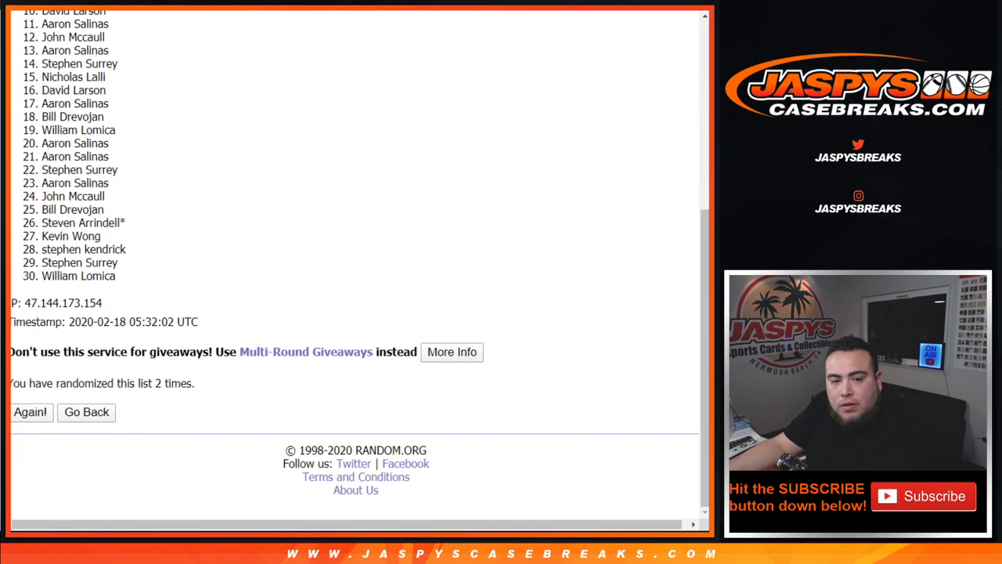
{"action": "left_click", "coordinate": [30, 411]}
{"action": "left_click", "coordinate": [29, 411]}
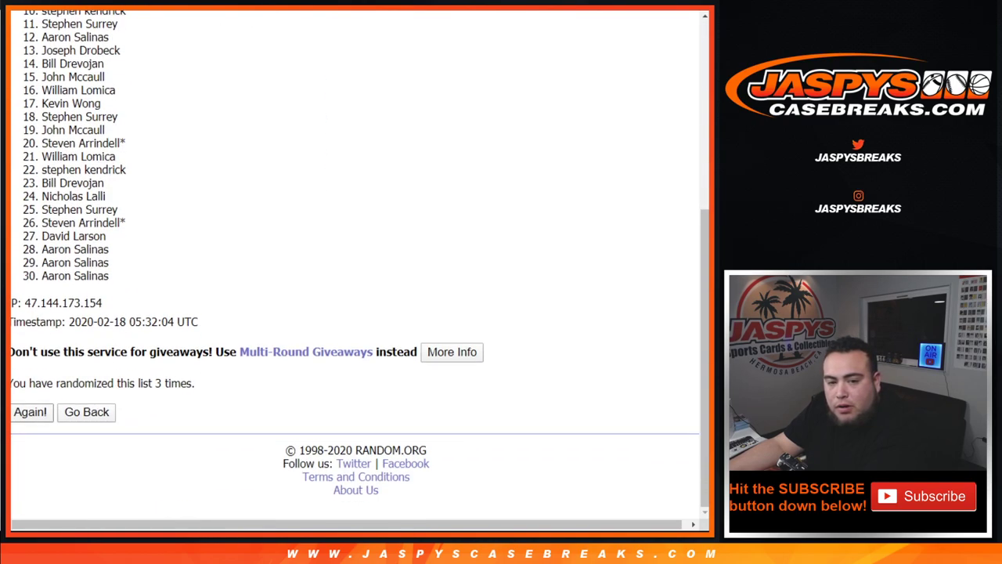
{"action": "scroll", "coordinate": [353, 274], "scroll_direction": "down", "scroll_amount": 5}
{"action": "left_click", "coordinate": [30, 412]}
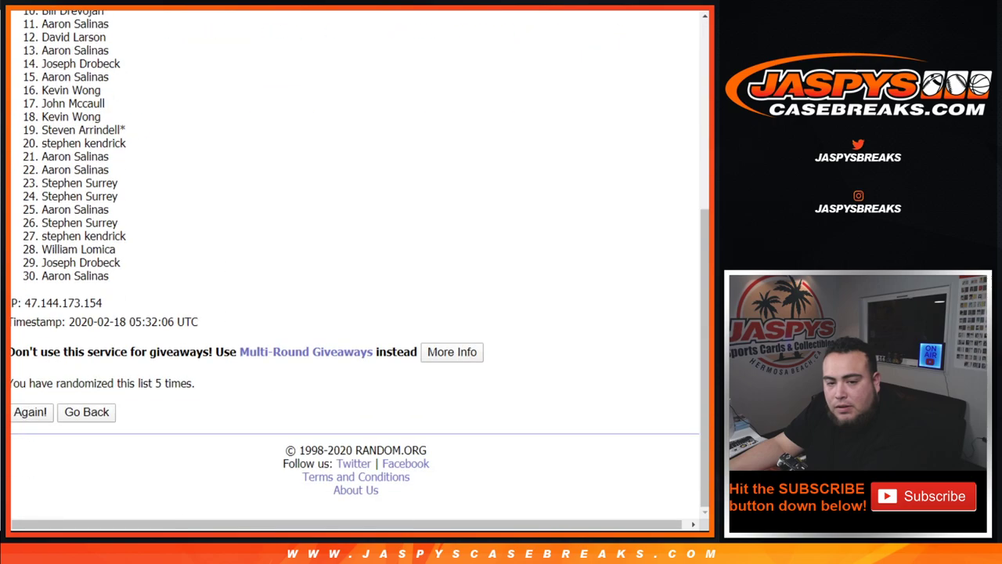
{"action": "left_click", "coordinate": [30, 412]}
{"action": "left_click", "coordinate": [30, 411]}
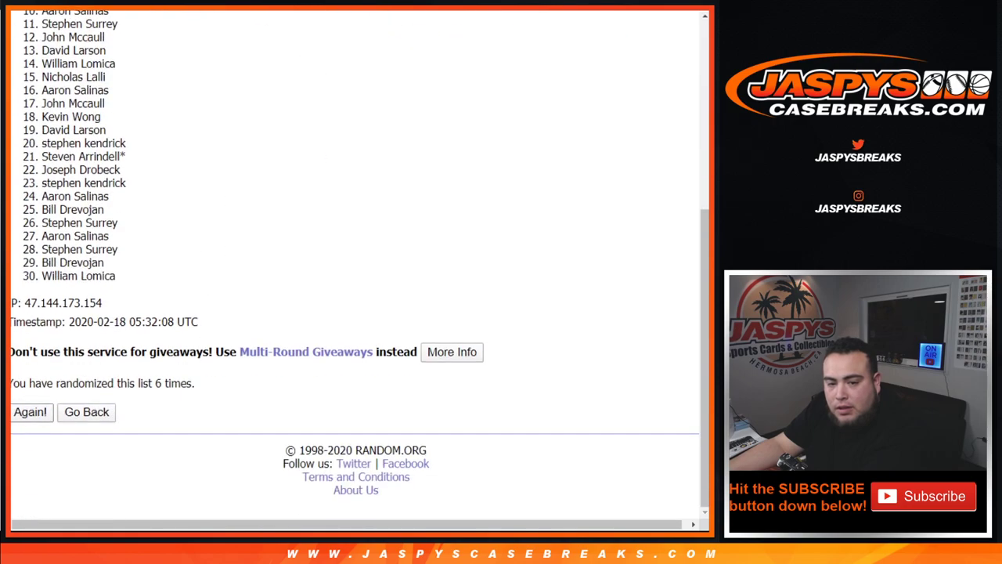
{"action": "scroll", "coordinate": [352, 274], "scroll_direction": "down", "scroll_amount": 5}
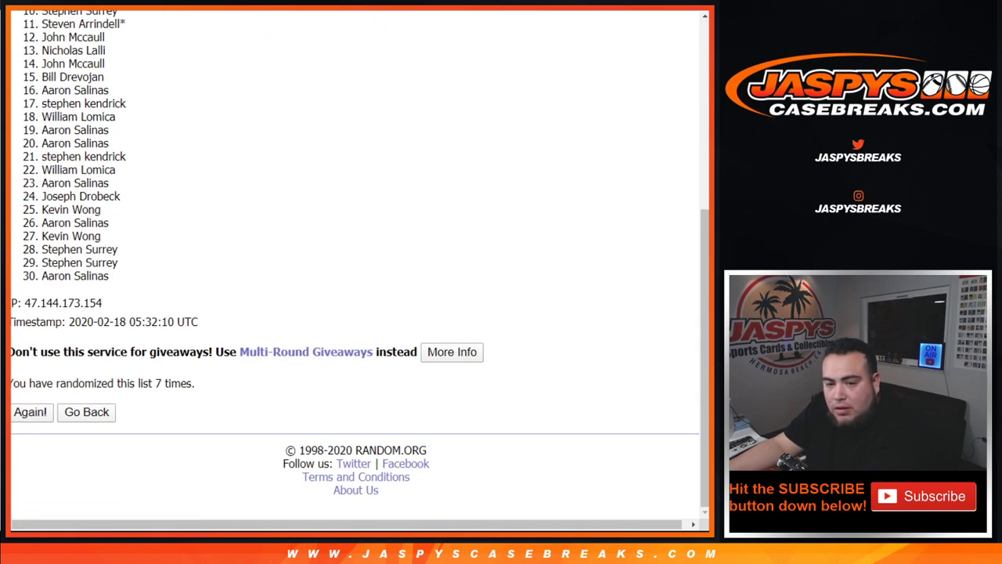
Step: Compare the name list's randomization count with the total of the two rolled dice
{"action": "left_click_drag", "start_coordinate": [195, 383], "coordinate": [155, 384]}
{"action": "key", "text": "ctrl+Tab"}
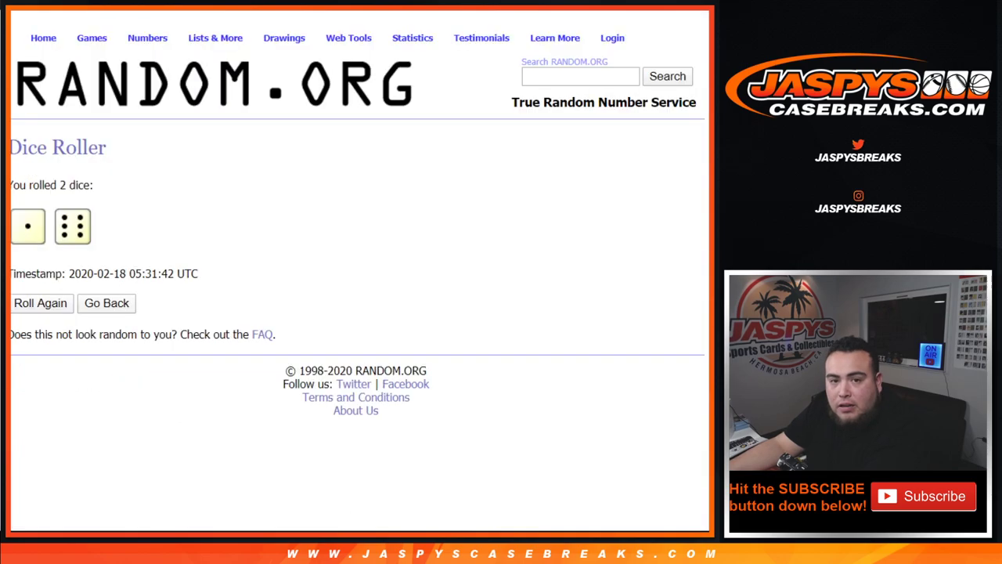
{"action": "key", "text": "ctrl+shift+Tab"}
Step: Copy all the randomized participant names into column A of the blank Google Sheets spreadsheet, starting at A1
{"action": "scroll", "coordinate": [353, 274], "scroll_direction": "up", "scroll_amount": 5}
{"action": "left_click_drag", "start_coordinate": [107, 212], "coordinate": [110, 317]}
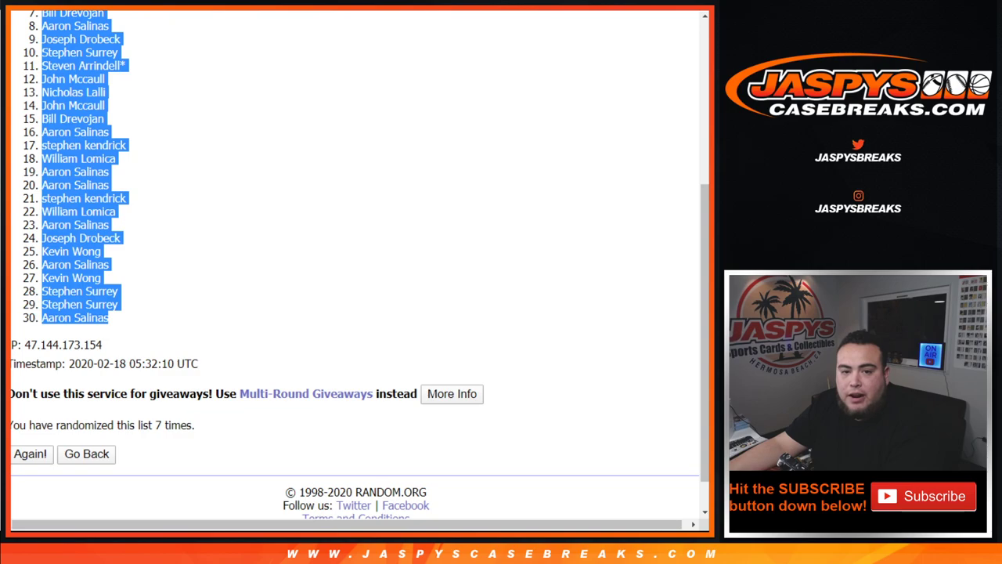
{"action": "key", "text": "ctrl+Tab"}
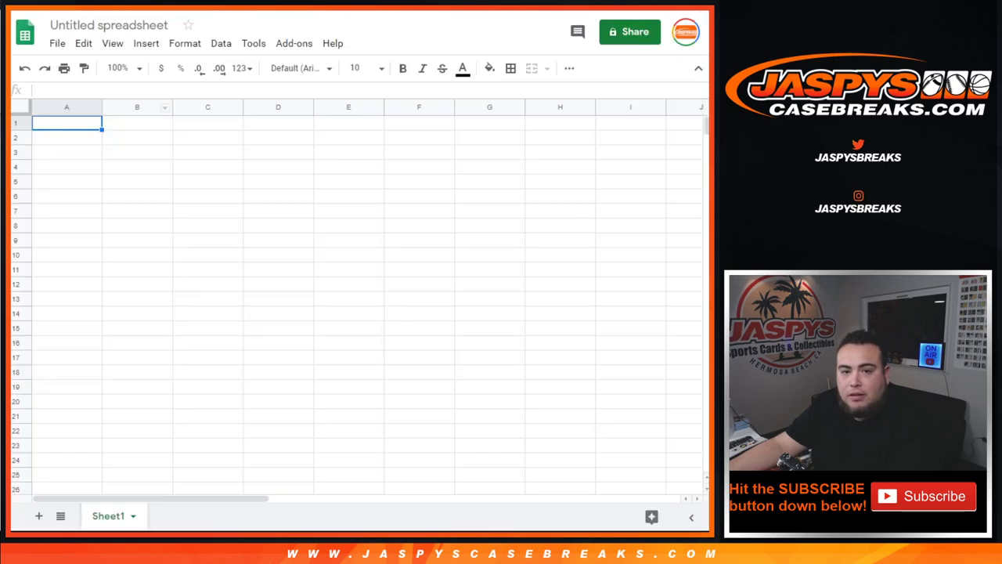
{"action": "key", "text": "ctrl+v"}
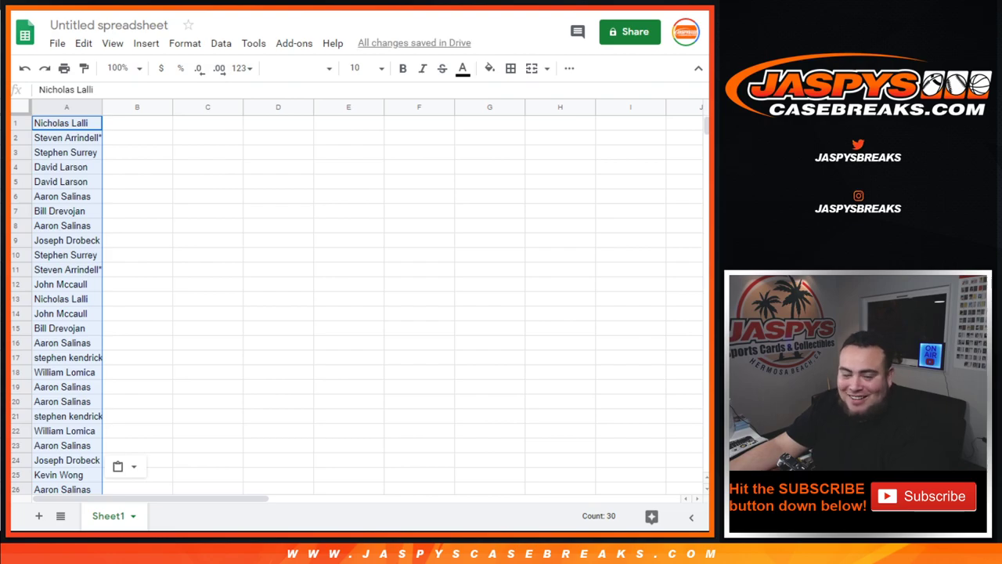
Step: Randomize the hockey team list on RANDOM.ORG seven times, matching the total of the two rolled dice
{"action": "key", "text": "ctrl+Tab"}
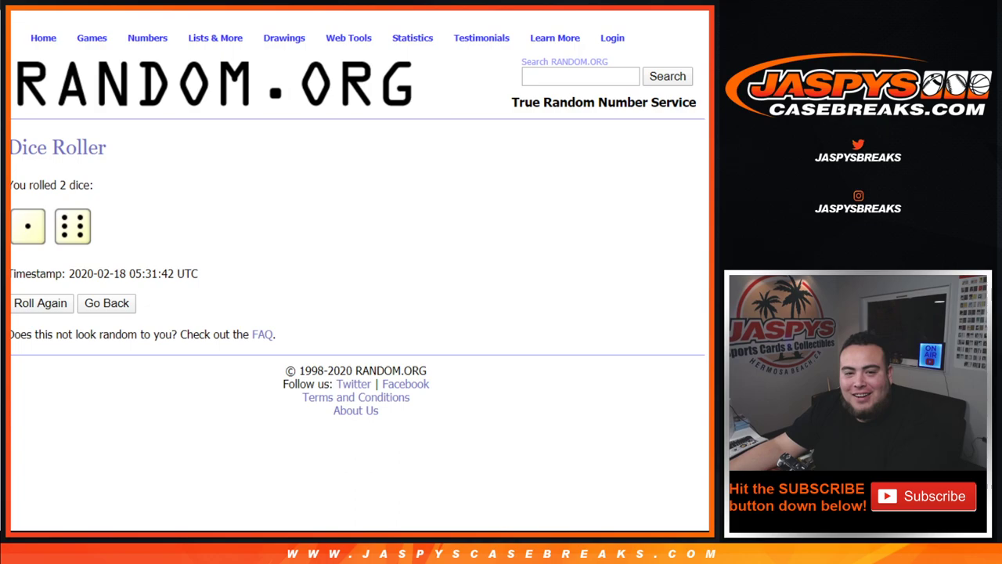
{"action": "key", "text": "ctrl+Tab"}
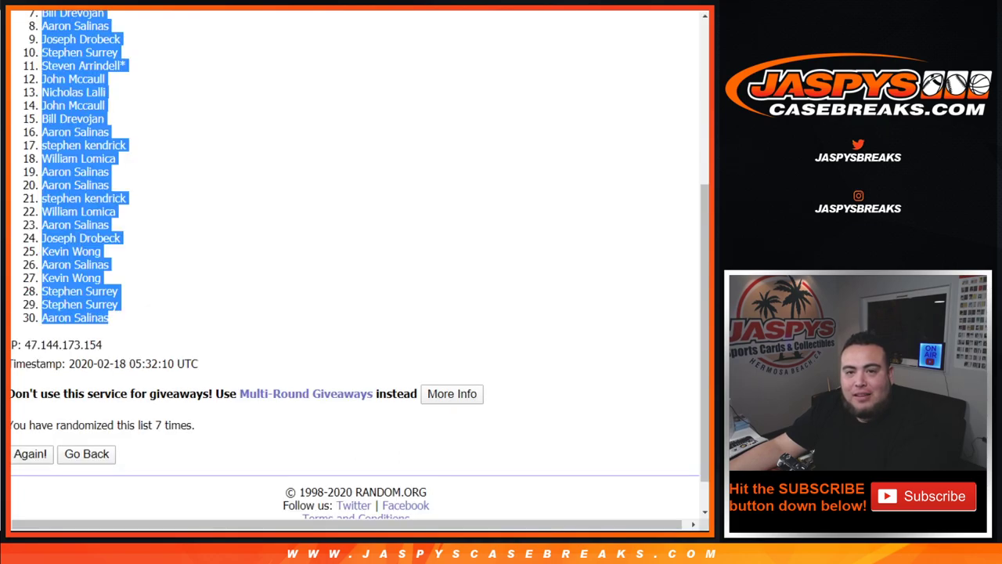
{"action": "key", "text": "ctrl+Tab"}
{"action": "scroll", "coordinate": [356, 262], "scroll_direction": "down", "scroll_amount": 2}
{"action": "left_click", "coordinate": [43, 411]}
{"action": "scroll", "coordinate": [43, 412], "scroll_direction": "down", "scroll_amount": 4}
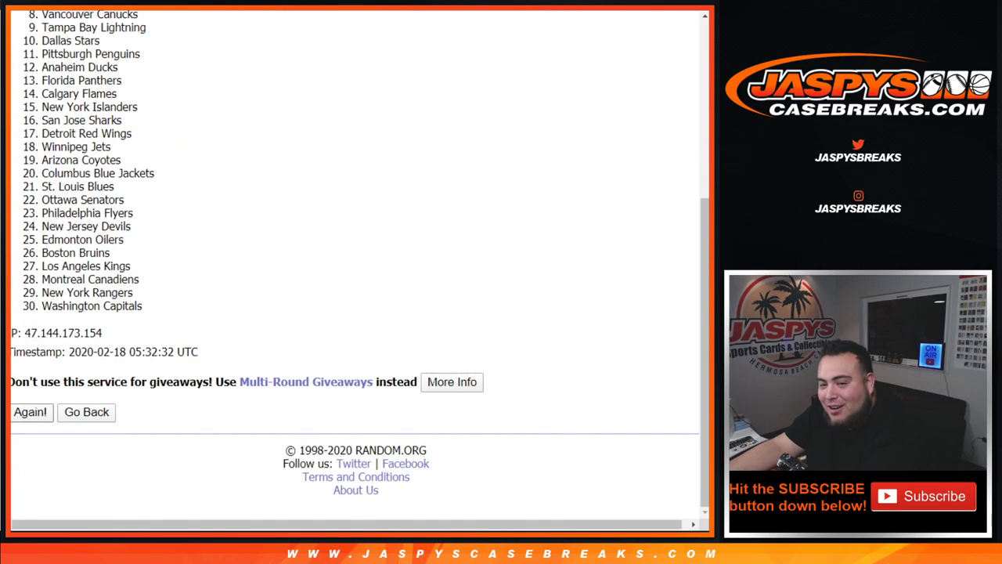
{"action": "left_click", "coordinate": [29, 412]}
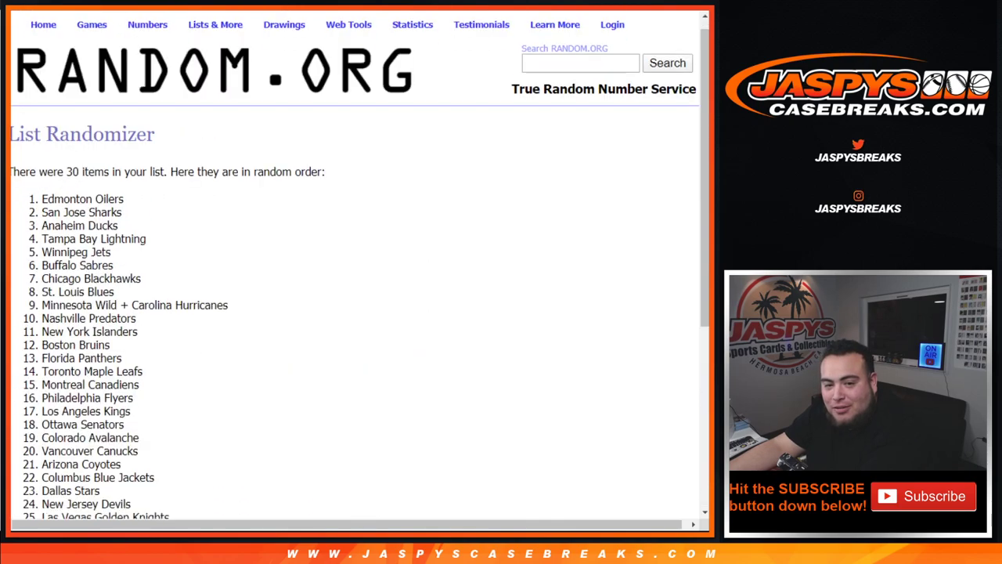
{"action": "scroll", "coordinate": [360, 267], "scroll_direction": "down", "scroll_amount": 5}
{"action": "left_click", "coordinate": [30, 412]}
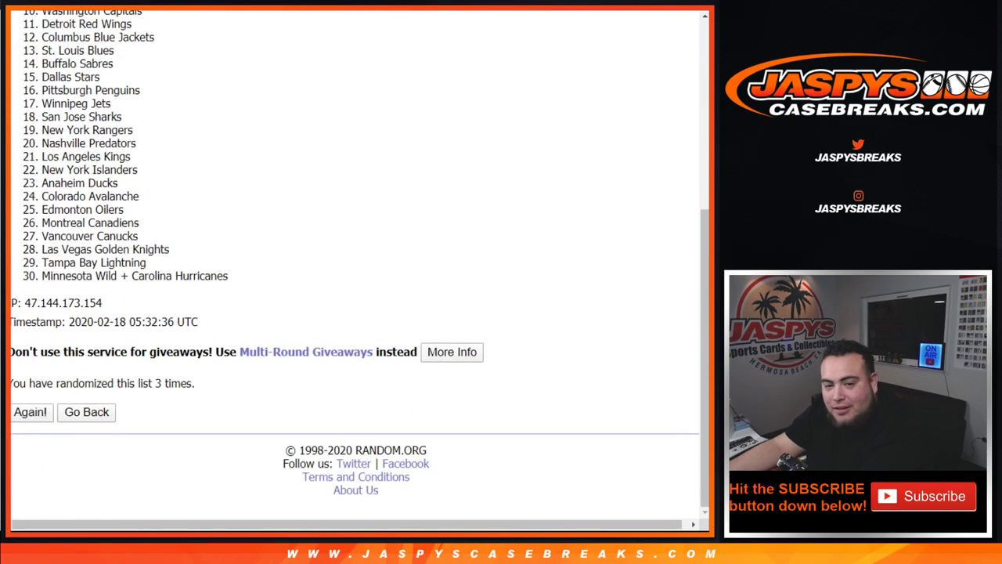
{"action": "left_click", "coordinate": [29, 411]}
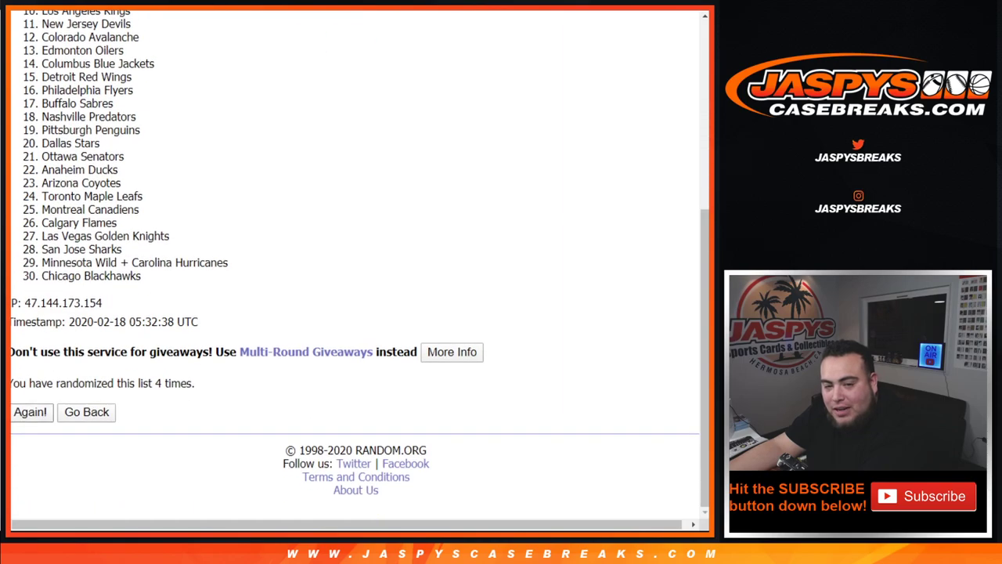
{"action": "left_click", "coordinate": [29, 412]}
{"action": "left_click", "coordinate": [30, 412]}
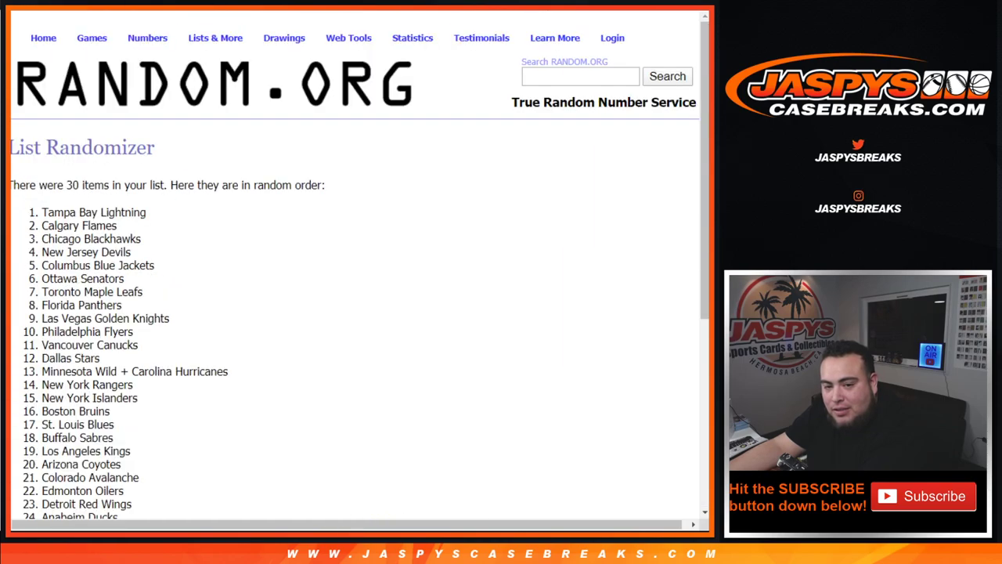
{"action": "key", "text": "ctrl+Tab"}
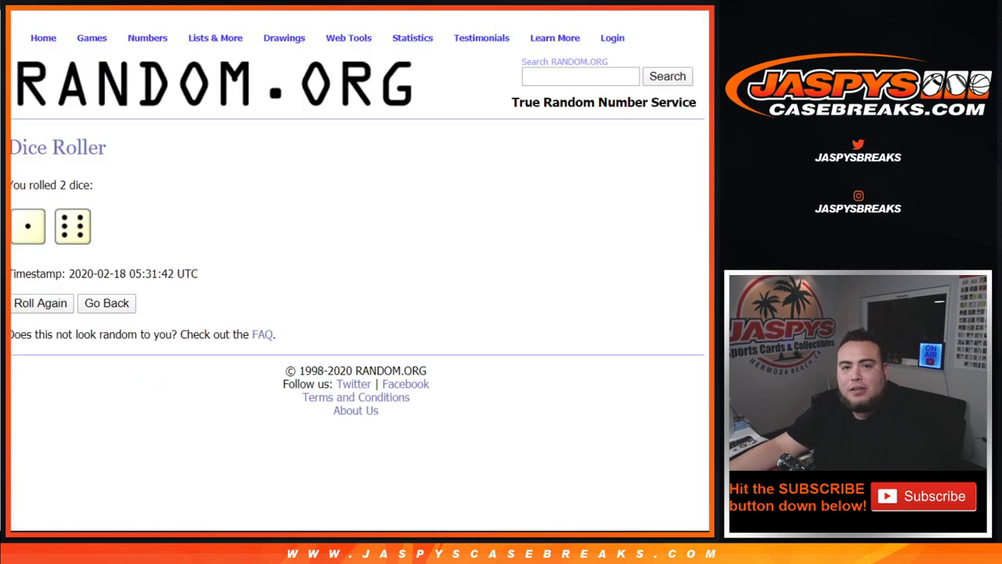
{"action": "key", "text": "ctrl+Tab"}
{"action": "left_click", "coordinate": [30, 412]}
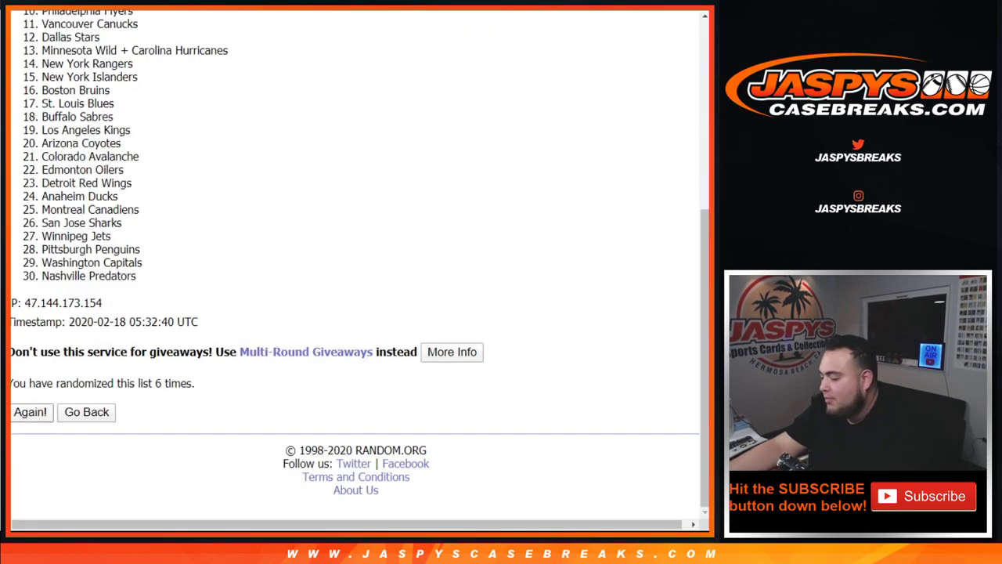
Step: Highlight the team list's randomization count and check it against the dice roll
{"action": "left_click_drag", "start_coordinate": [156, 384], "coordinate": [195, 384]}
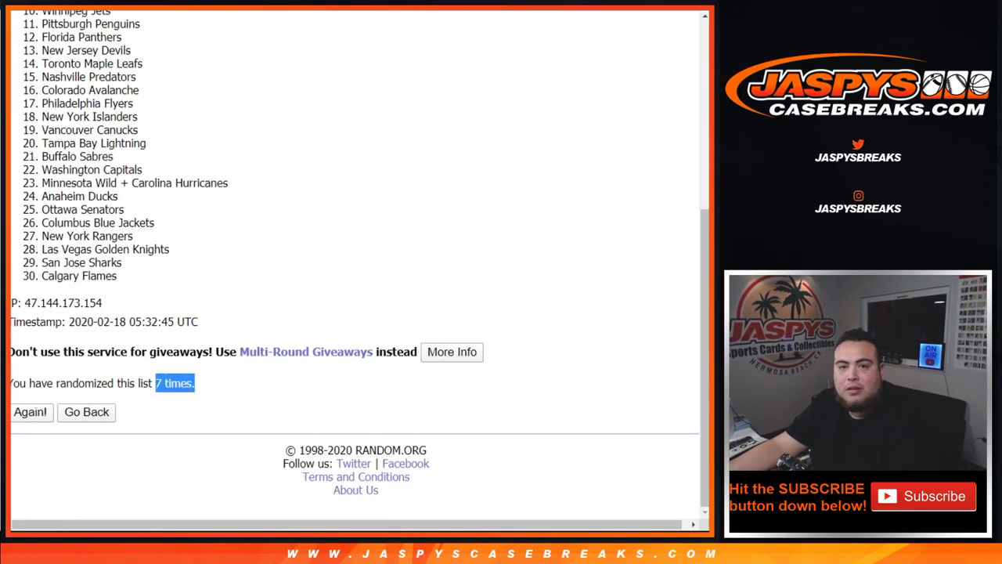
{"action": "key", "text": "ctrl+shift+Tab"}
{"action": "key", "text": "ctrl+Tab"}
Step: Copy all the randomized hockey teams into column B of the Google Sheets spreadsheet, starting at B1 beside the names
{"action": "scroll", "coordinate": [157, 274], "scroll_direction": "up", "scroll_amount": 5}
{"action": "left_click_drag", "start_coordinate": [42, 212], "coordinate": [116, 276]}
{"action": "scroll", "coordinate": [139, 212], "scroll_direction": "down", "scroll_amount": 3}
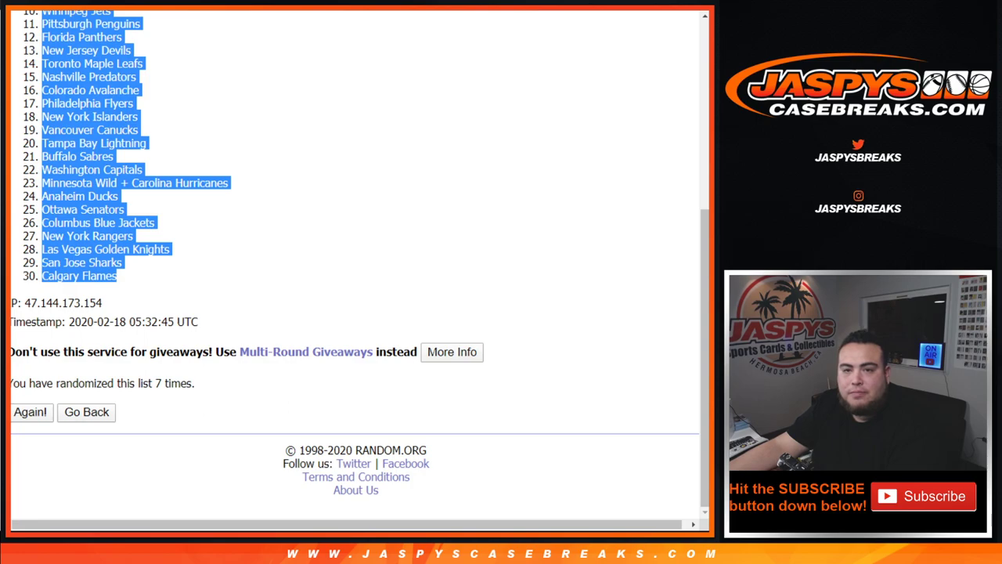
{"action": "key", "text": "ctrl+c"}
{"action": "key", "text": "ctrl+Tab"}
{"action": "left_click", "coordinate": [137, 123]}
{"action": "key", "text": "ctrl+v"}
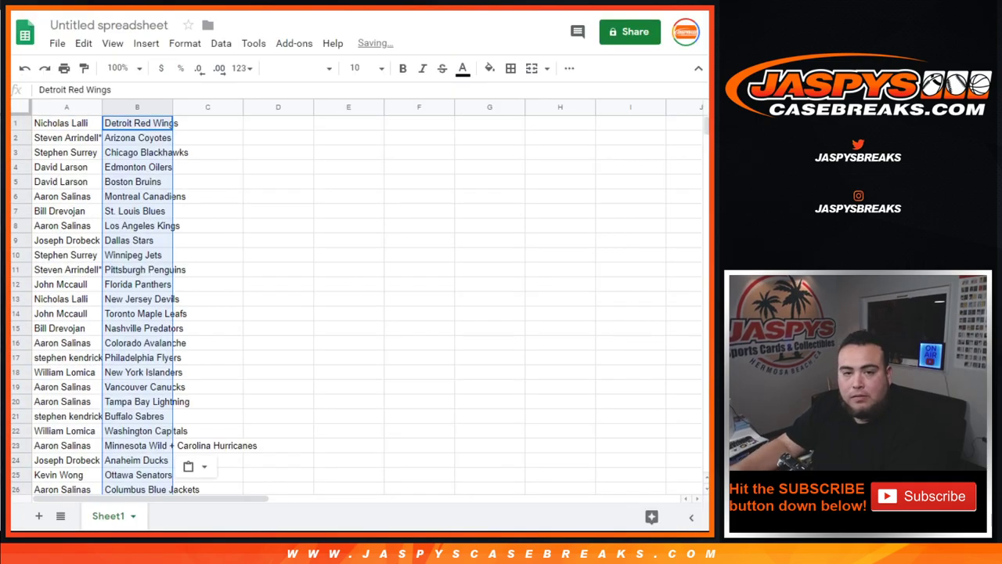
Step: Set the whole sheet's font size to 14 and fit columns A and B to their contents
{"action": "left_click", "coordinate": [21, 107]}
{"action": "left_click", "coordinate": [381, 68]}
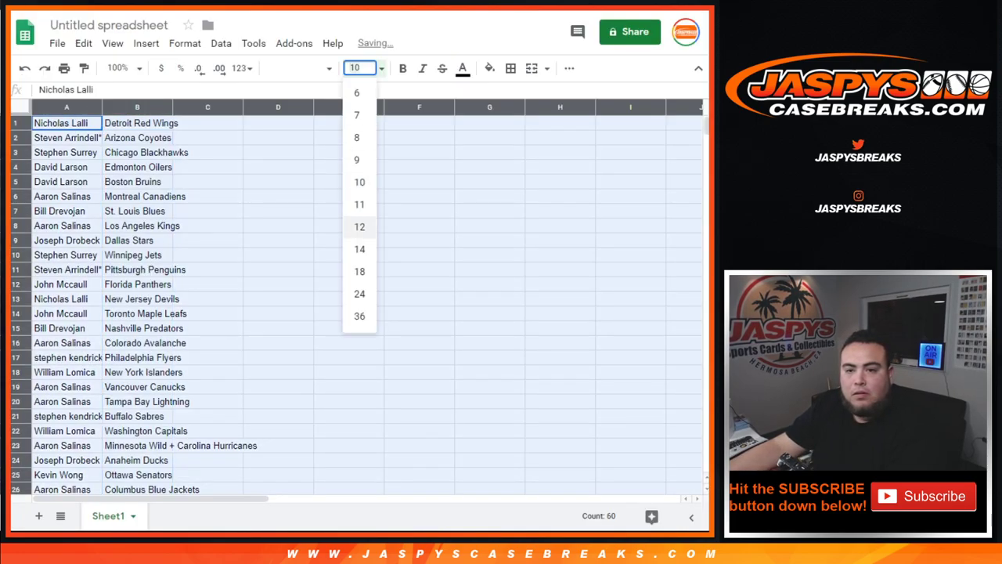
{"action": "left_click", "coordinate": [359, 249]}
{"action": "double_click", "coordinate": [101, 107]}
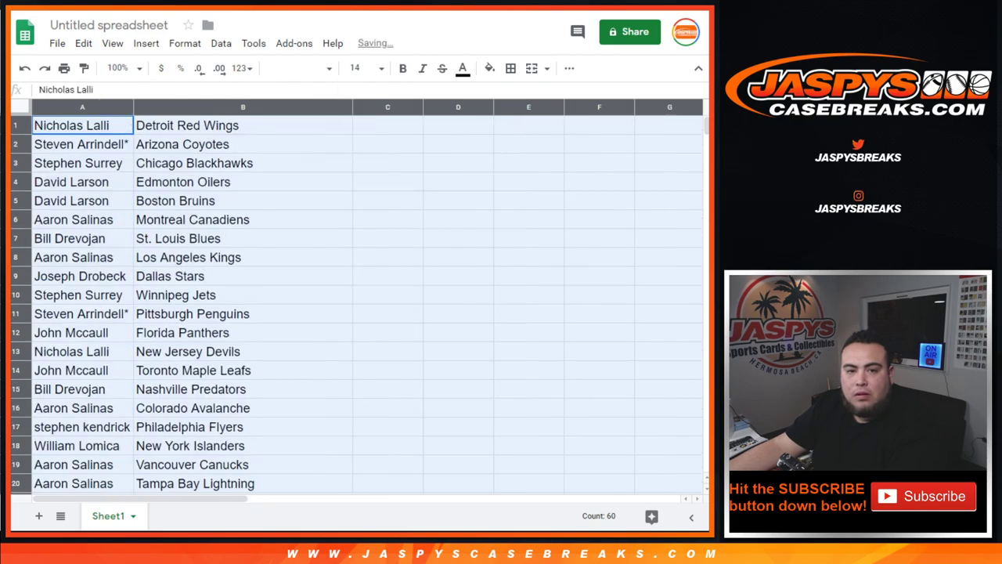
Step: Highlight rows 1 to 10 one at a time and read out each participant with the assigned team
{"action": "left_click", "coordinate": [16, 126]}
{"action": "left_click", "coordinate": [16, 144]}
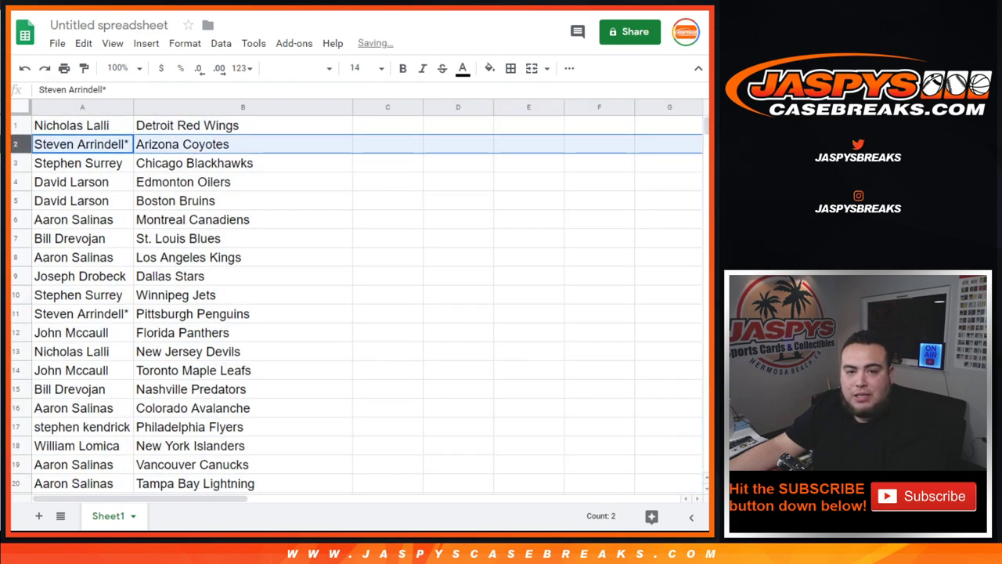
{"action": "left_click", "coordinate": [15, 162]}
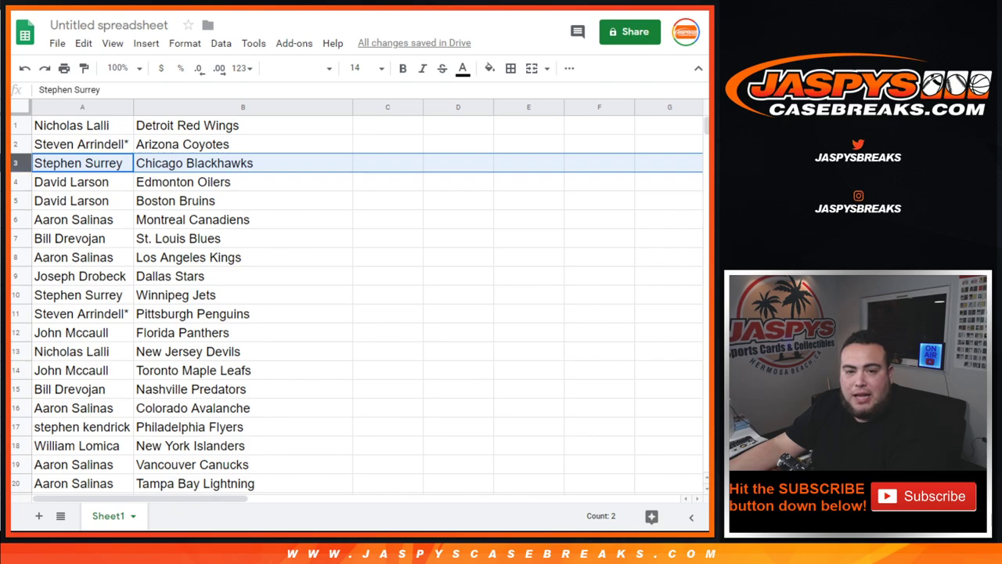
{"action": "left_click", "coordinate": [16, 181]}
{"action": "left_click", "coordinate": [15, 200]}
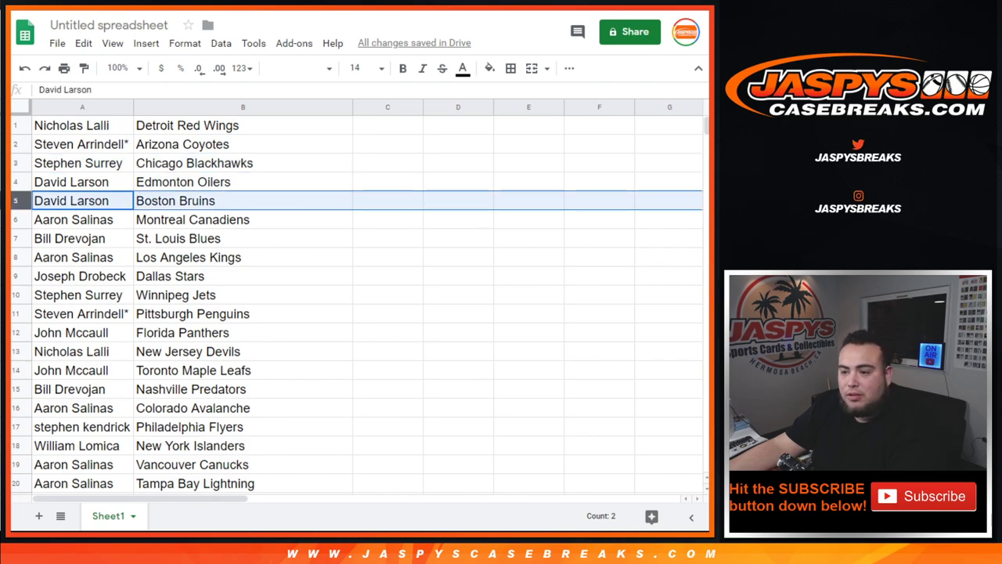
{"action": "left_click", "coordinate": [16, 219]}
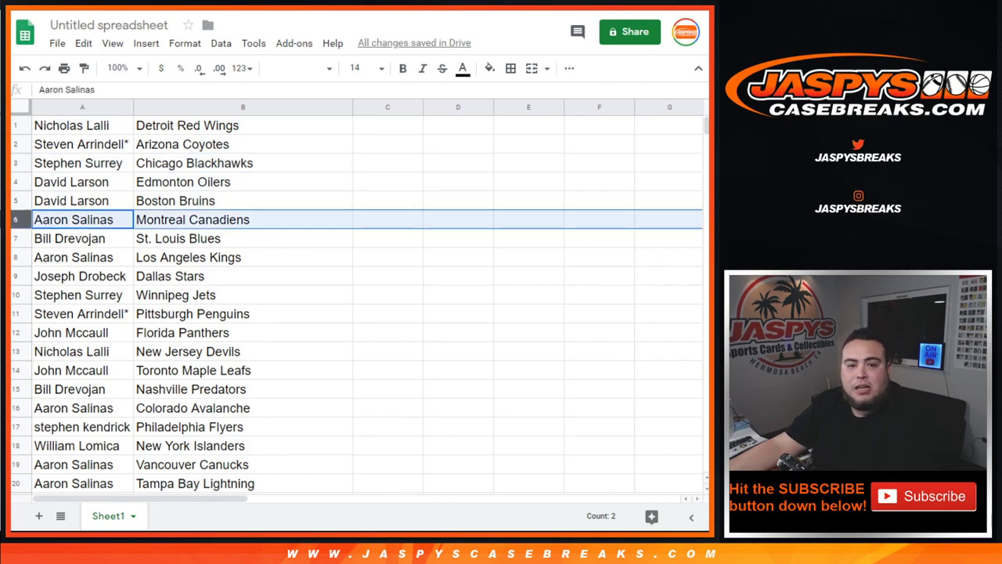
{"action": "left_click", "coordinate": [15, 238]}
{"action": "left_click", "coordinate": [15, 257]}
{"action": "left_click", "coordinate": [15, 276]}
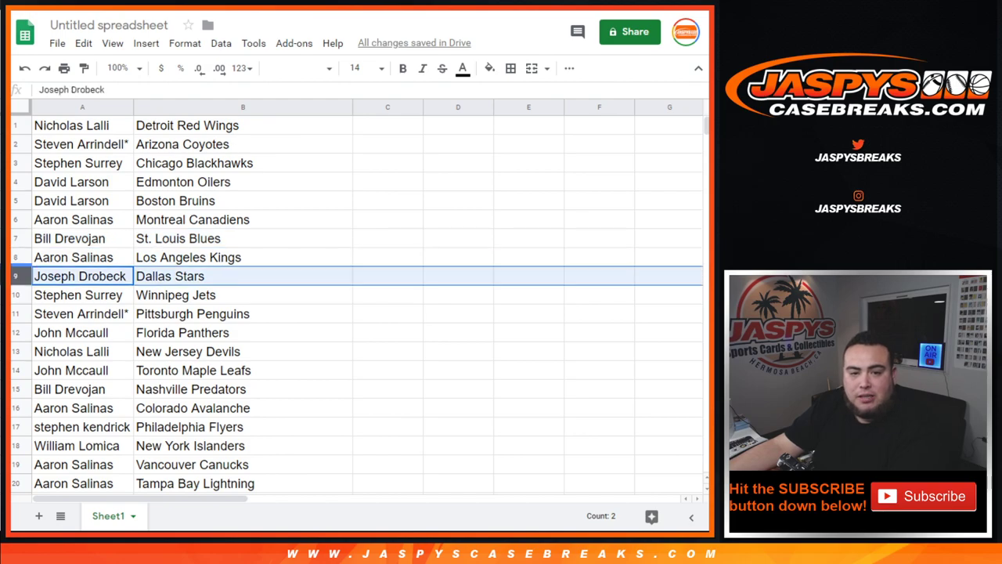
{"action": "left_click", "coordinate": [16, 295]}
Step: Continue through rows 11 to 20, highlighting each row and reading out its participant and team pairing
{"action": "scroll", "coordinate": [16, 295], "scroll_direction": "down", "scroll_amount": 2}
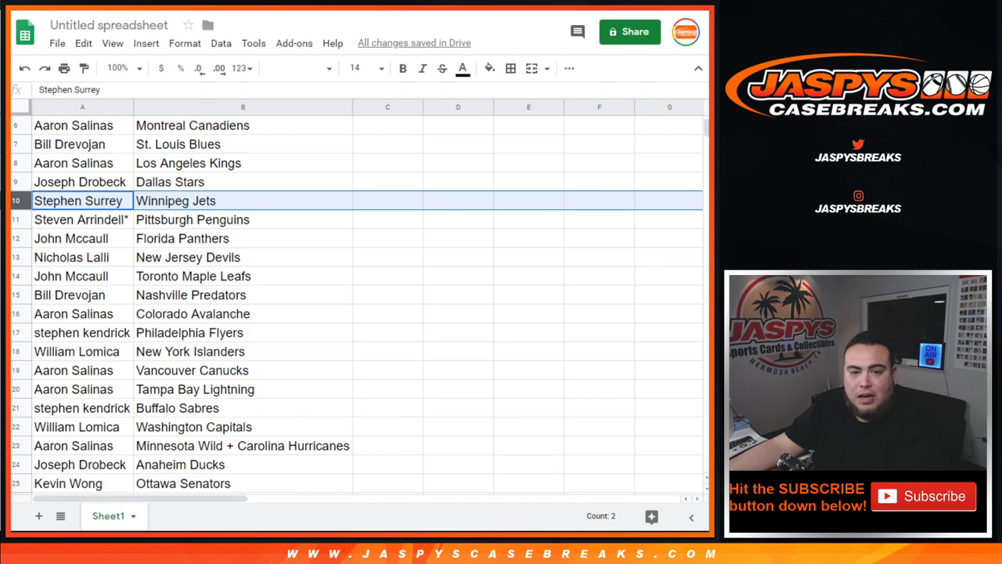
{"action": "left_click", "coordinate": [15, 220]}
{"action": "left_click", "coordinate": [16, 239]}
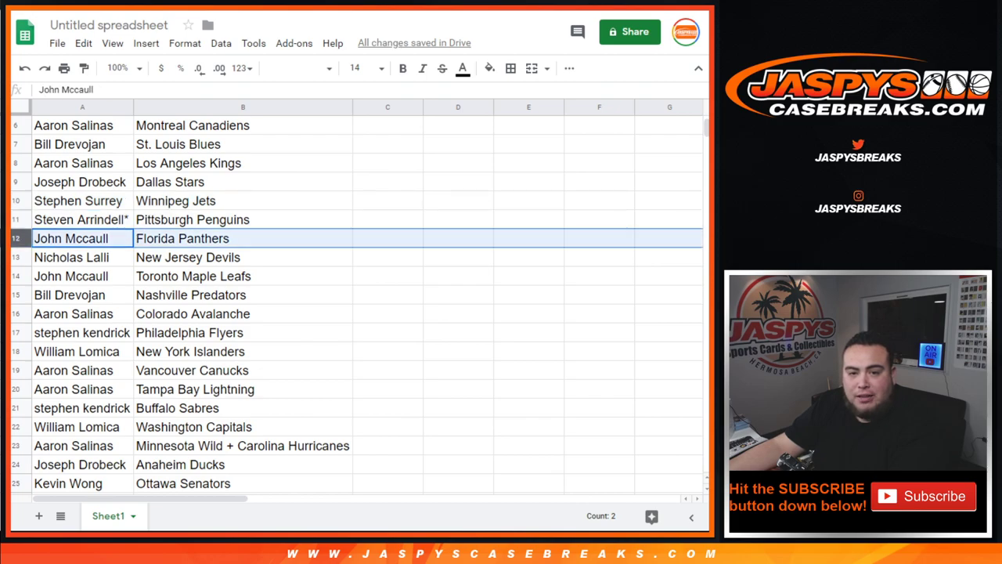
{"action": "left_click", "coordinate": [16, 258]}
{"action": "left_click", "coordinate": [16, 276]}
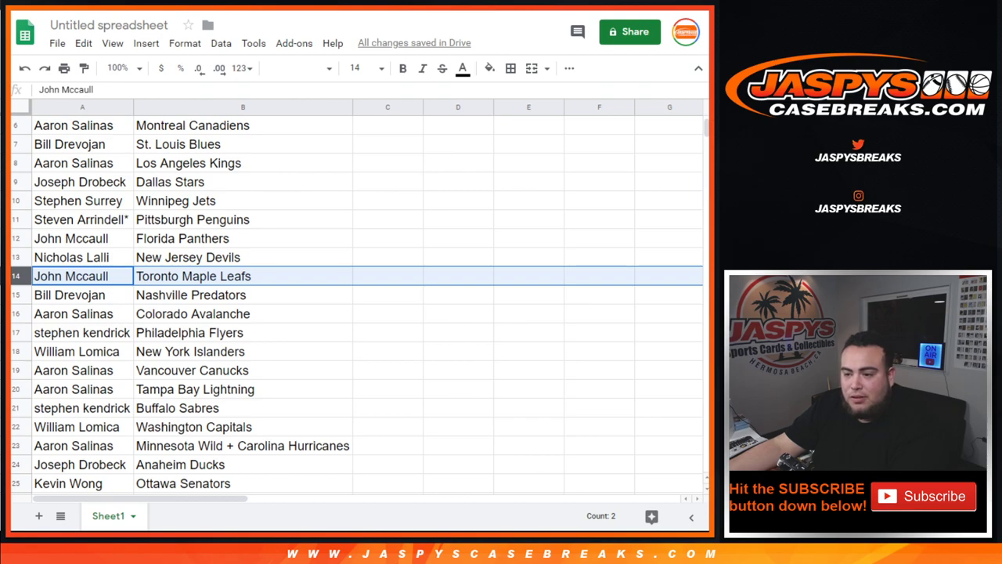
{"action": "scroll", "coordinate": [16, 276], "scroll_direction": "down", "scroll_amount": 1}
{"action": "left_click", "coordinate": [16, 202]}
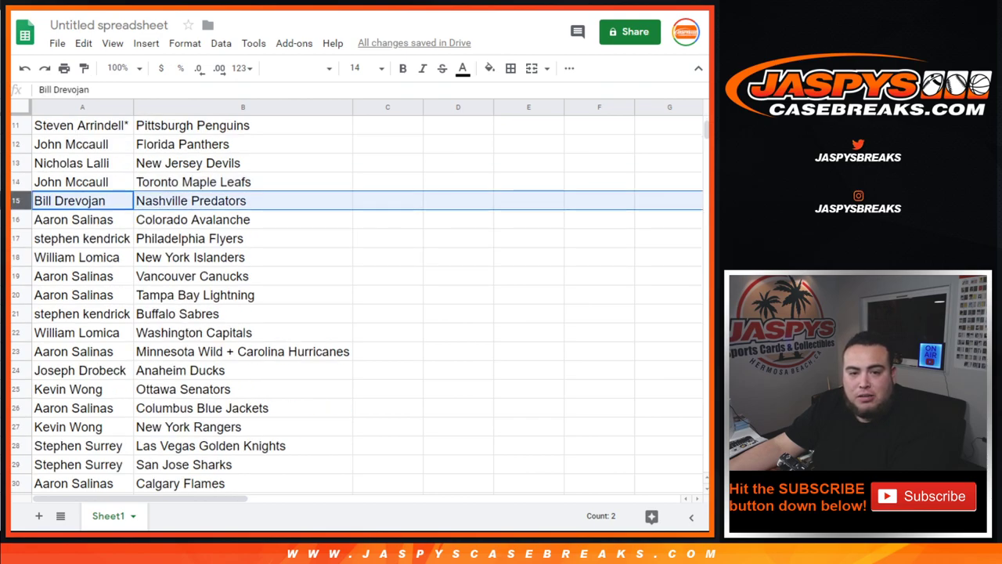
{"action": "left_click", "coordinate": [16, 220]}
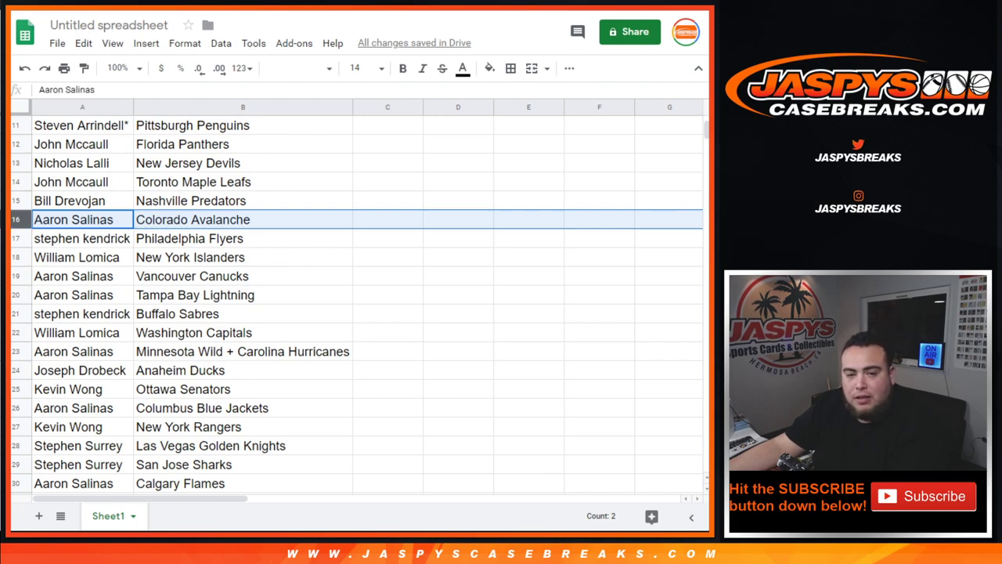
{"action": "left_click", "coordinate": [16, 239]}
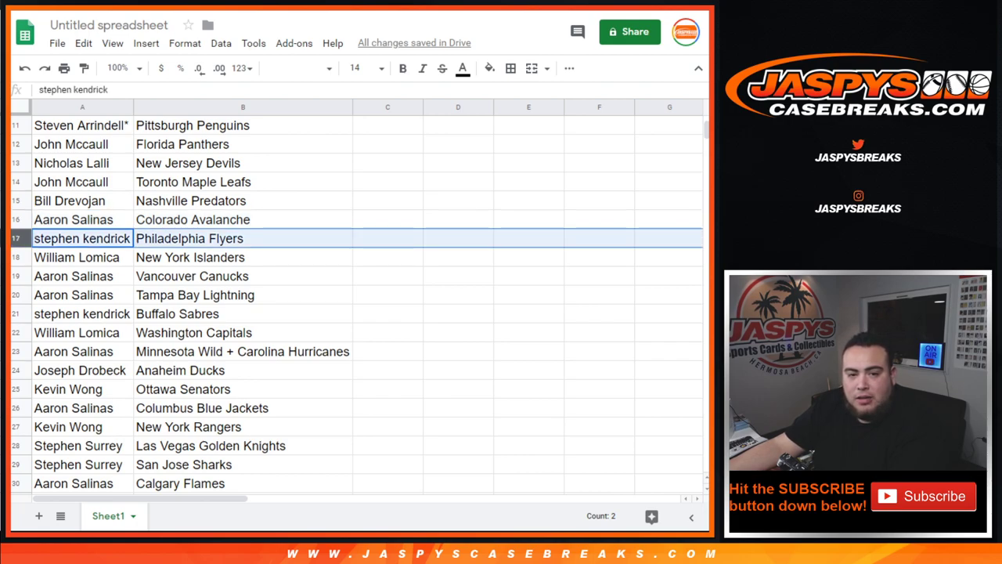
{"action": "left_click", "coordinate": [15, 258]}
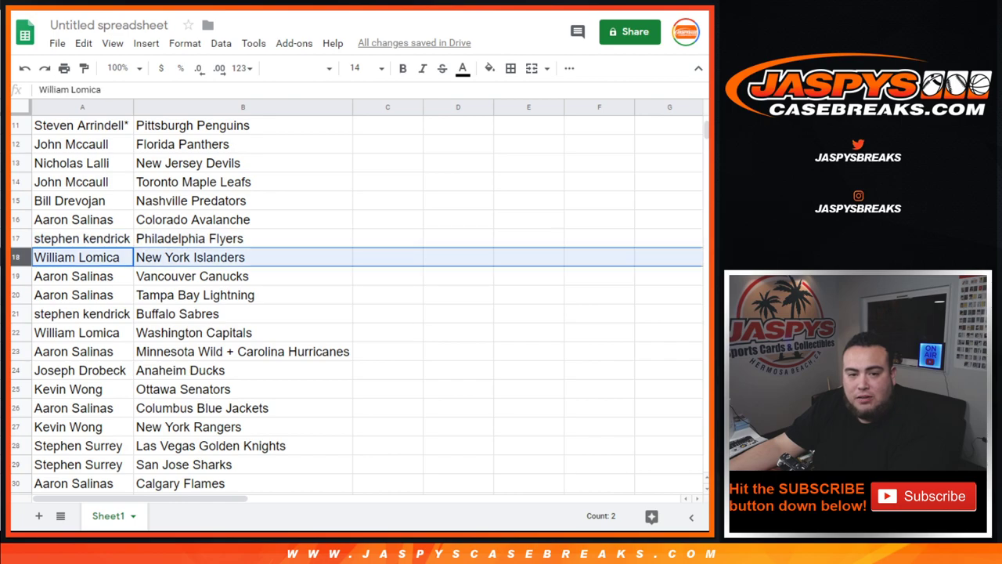
{"action": "left_click", "coordinate": [16, 277]}
{"action": "left_click", "coordinate": [16, 295]}
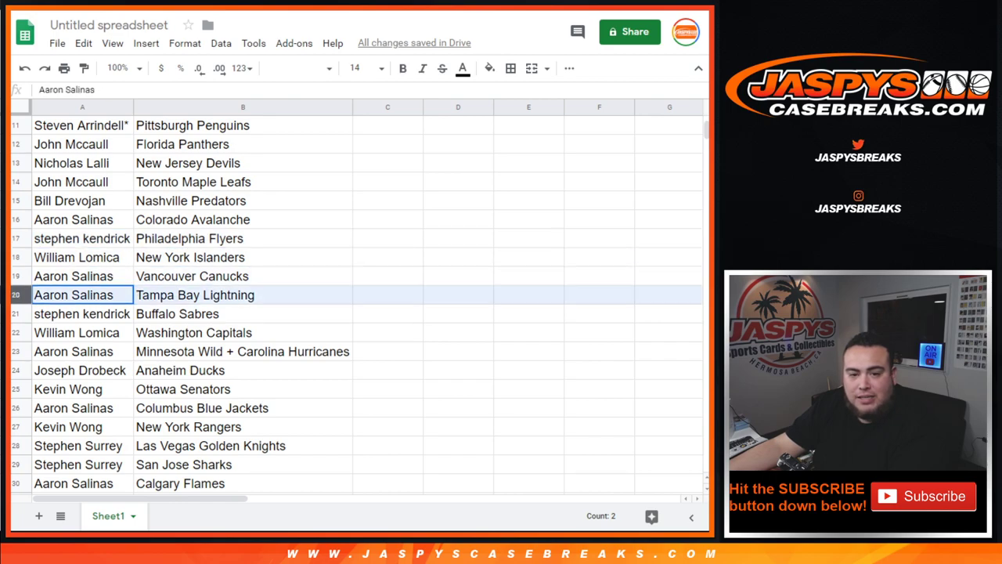
Step: Highlight the remaining rows 21 to 30 in turn and read out each participant's team
{"action": "scroll", "coordinate": [16, 295], "scroll_direction": "down", "scroll_amount": 2}
{"action": "left_click", "coordinate": [15, 183]}
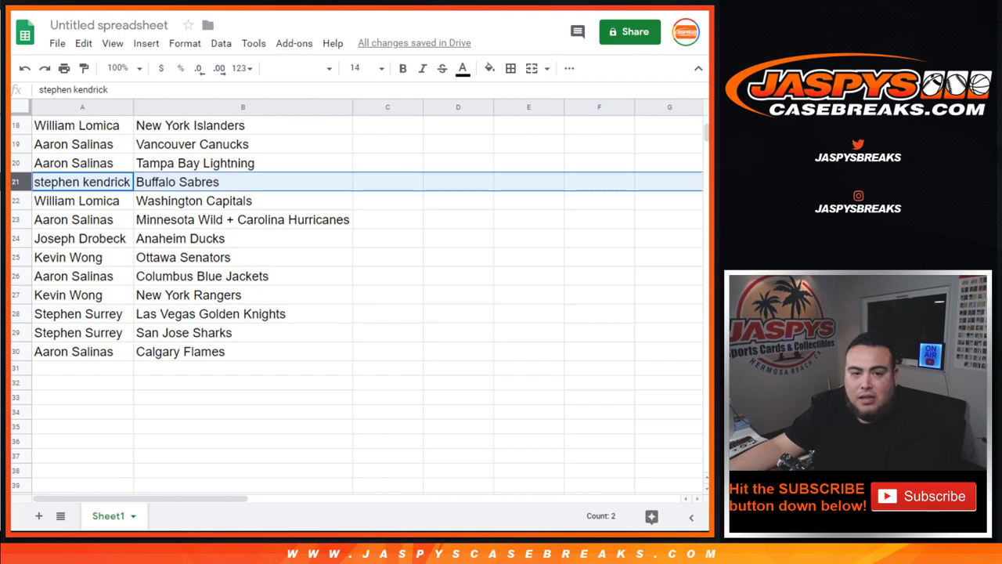
{"action": "left_click", "coordinate": [16, 201]}
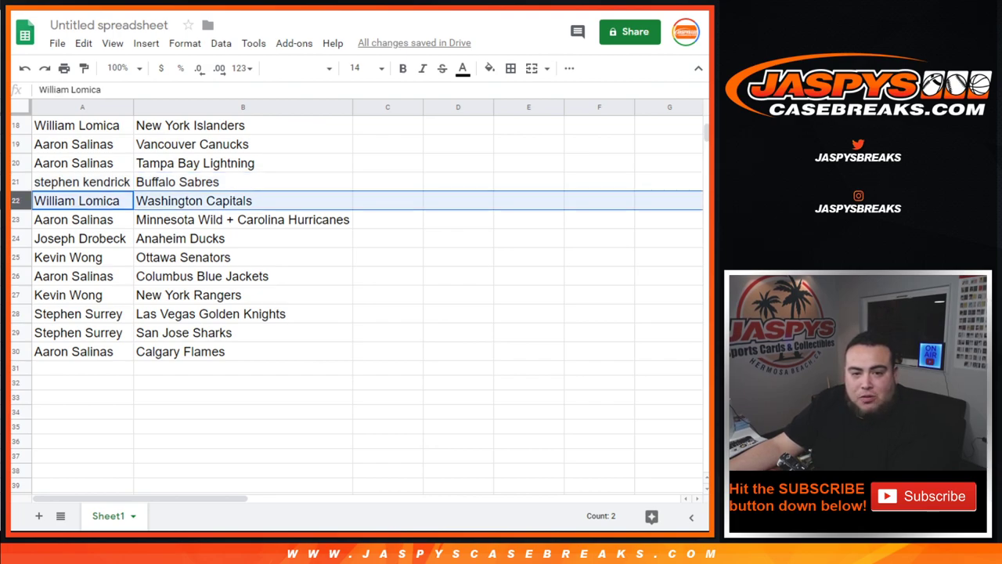
{"action": "left_click", "coordinate": [16, 220]}
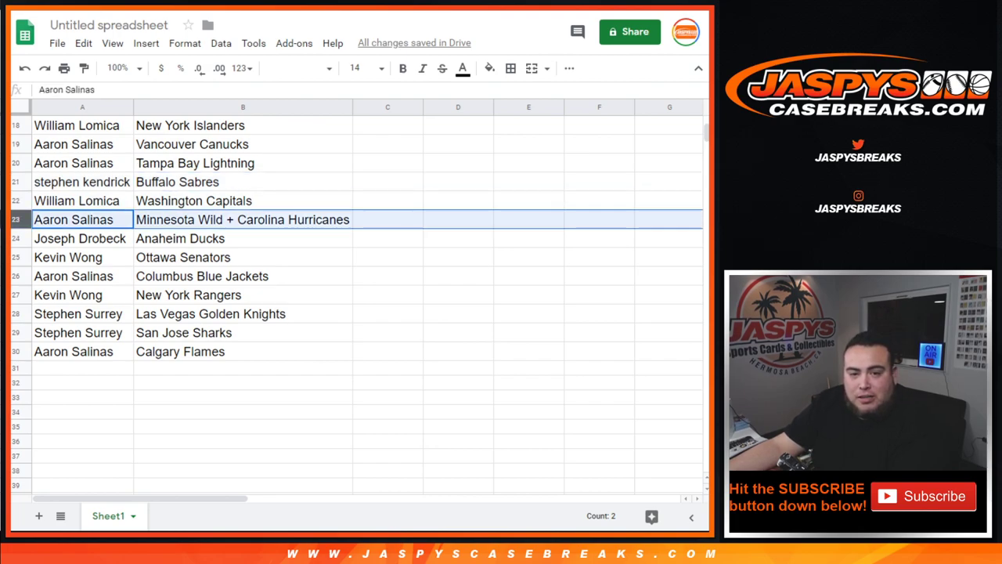
{"action": "left_click", "coordinate": [15, 238]}
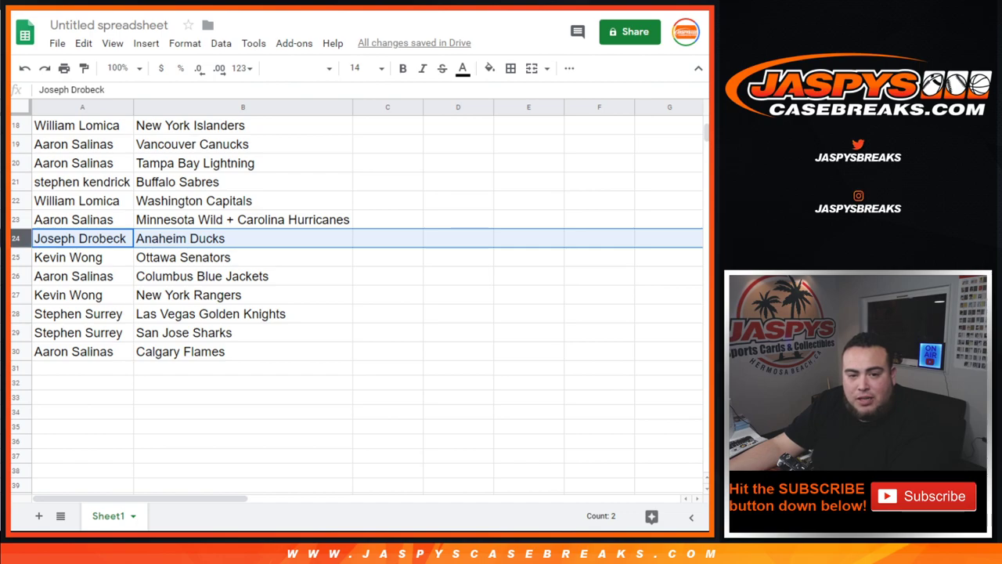
{"action": "left_click", "coordinate": [15, 257]}
{"action": "left_click", "coordinate": [15, 277]}
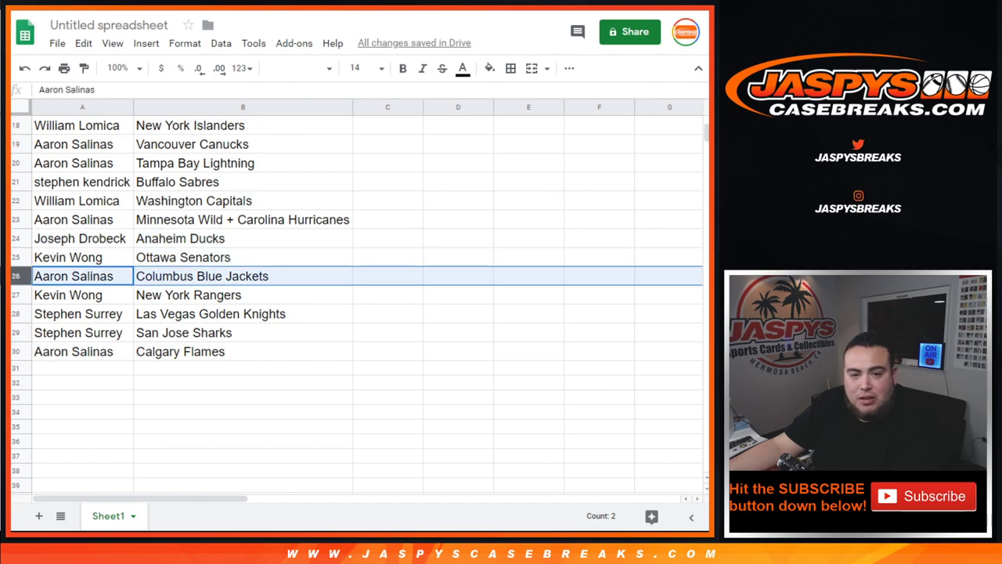
{"action": "left_click", "coordinate": [15, 295]}
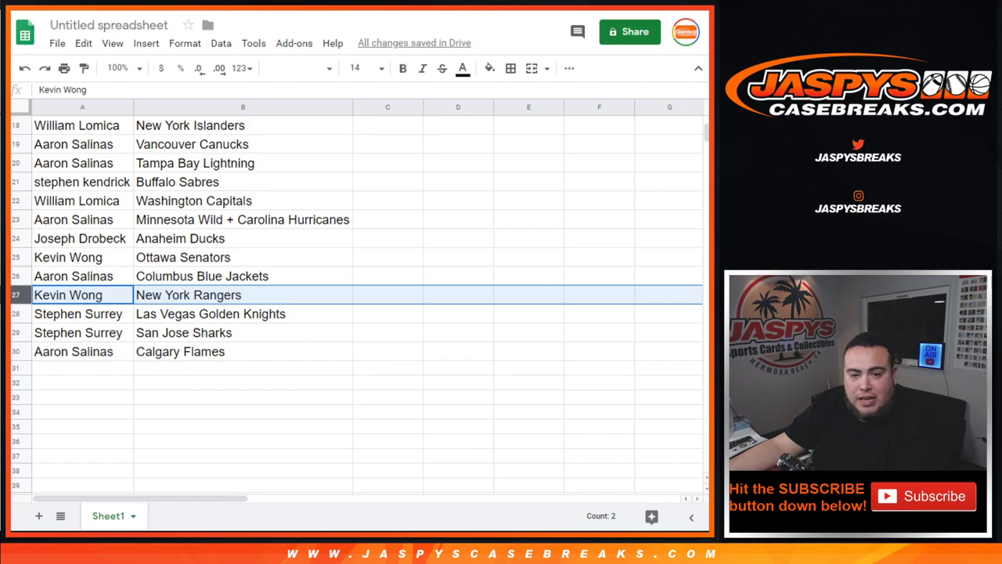
{"action": "scroll", "coordinate": [15, 294], "scroll_direction": "down", "scroll_amount": 2}
{"action": "left_click", "coordinate": [15, 221]}
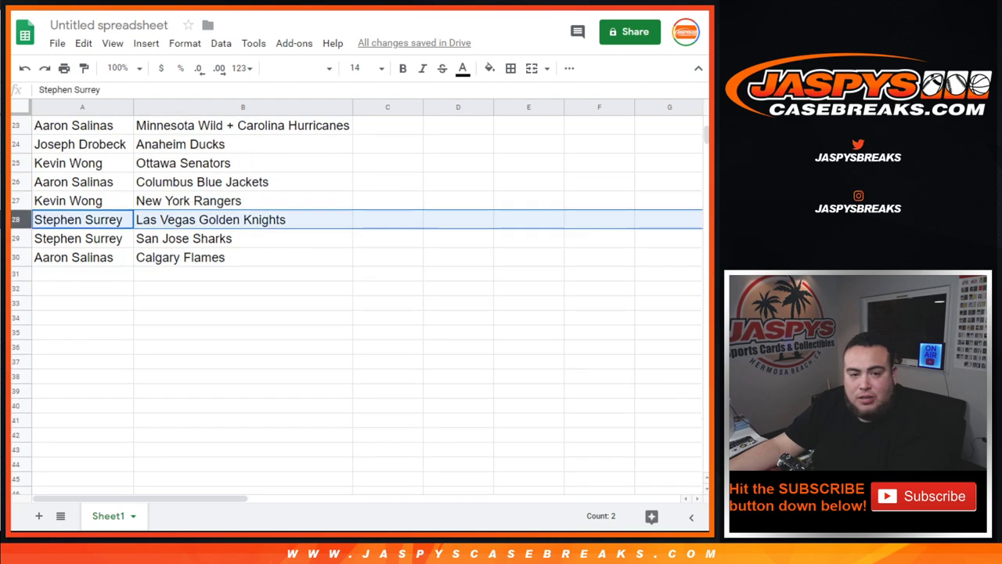
{"action": "left_click", "coordinate": [16, 239]}
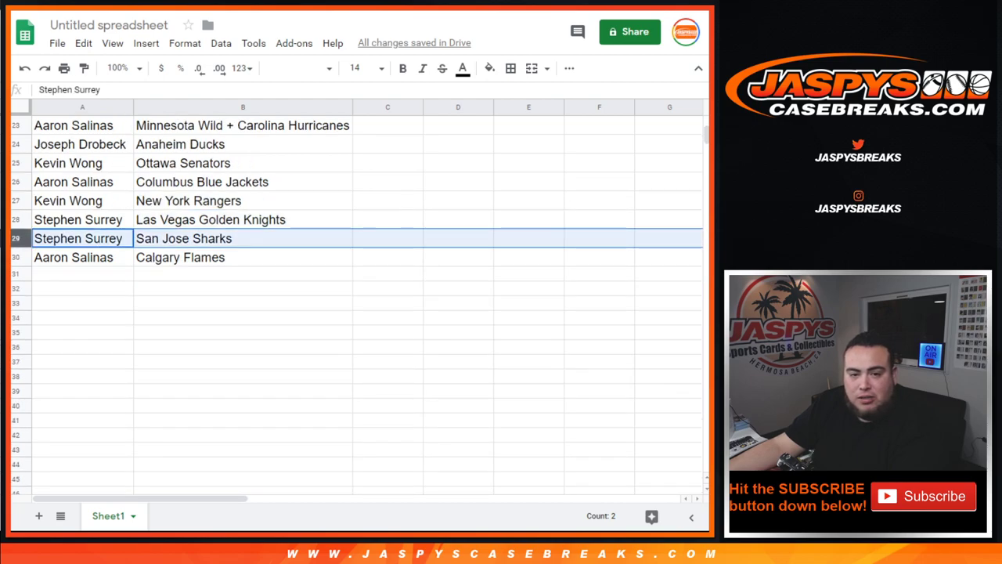
{"action": "left_click", "coordinate": [15, 258]}
Step: Sort the whole sheet A → Z by the team names in column B
{"action": "scroll", "coordinate": [356, 305], "scroll_direction": "up", "scroll_amount": 8}
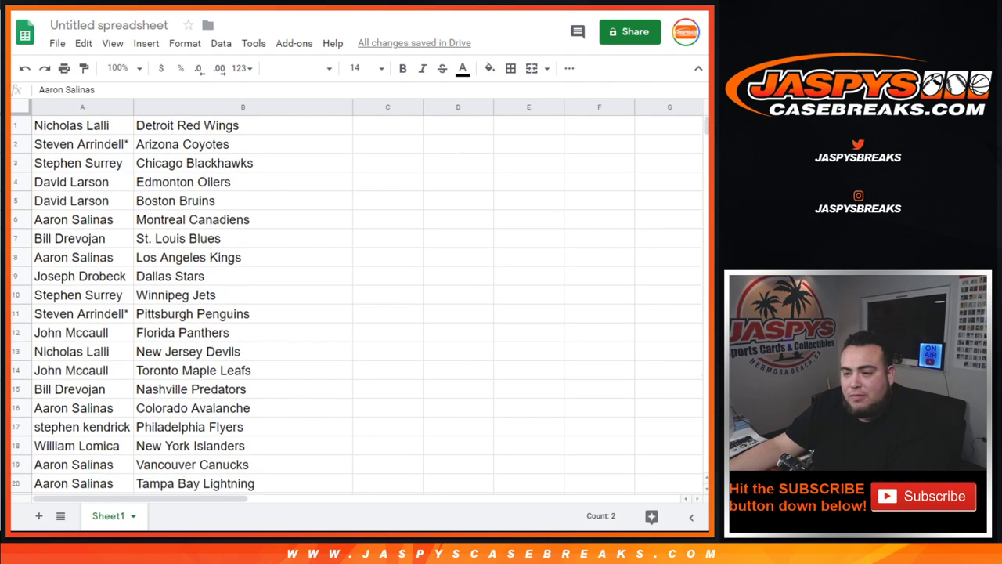
{"action": "right_click", "coordinate": [344, 108]}
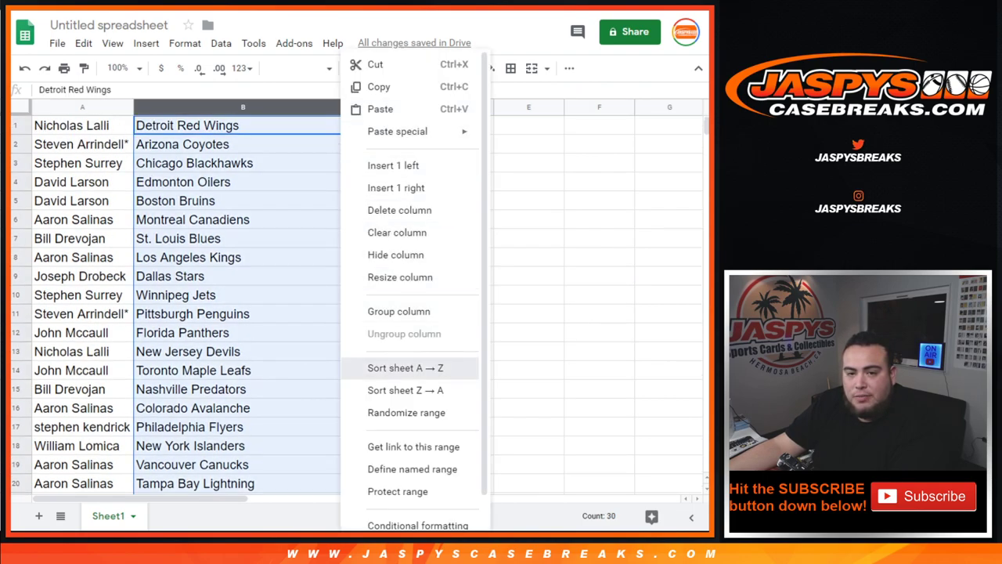
{"action": "left_click", "coordinate": [406, 367]}
Step: Select the full list of names and teams in A1:B30 and apply all borders to it
{"action": "scroll", "coordinate": [235, 201], "scroll_direction": "down", "scroll_amount": 3}
{"action": "left_click_drag", "start_coordinate": [82, 125], "coordinate": [243, 389]}
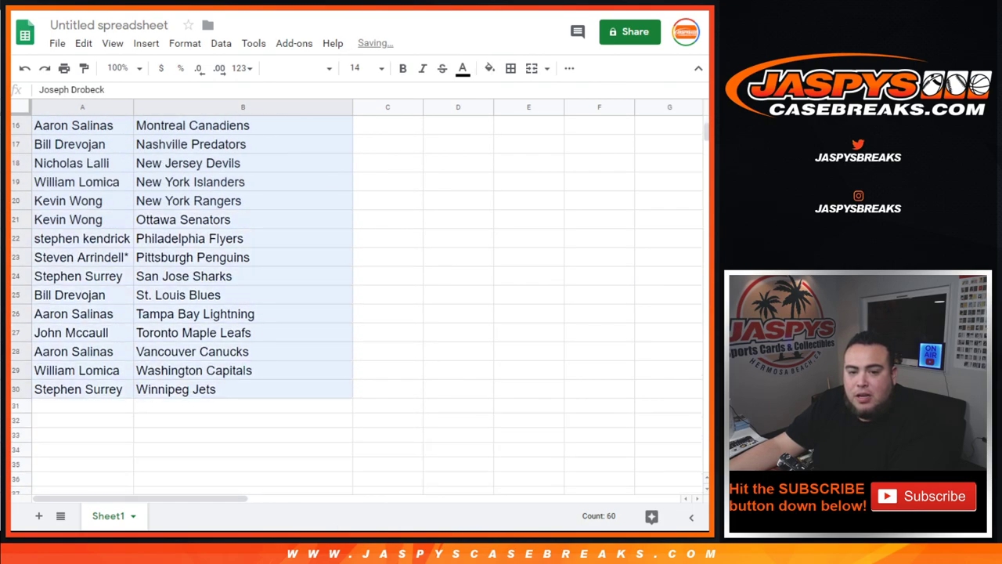
{"action": "scroll", "coordinate": [180, 306], "scroll_direction": "up", "scroll_amount": 5}
{"action": "left_click", "coordinate": [511, 68]}
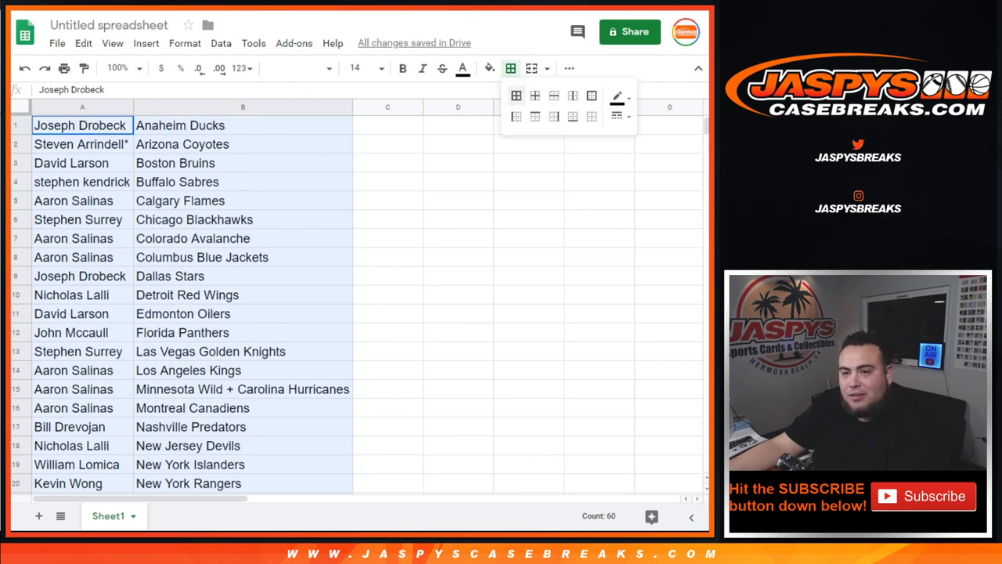
{"action": "left_click", "coordinate": [517, 95]}
Step: Center the text of the selected names and teams horizontally
{"action": "left_click", "coordinate": [569, 68]}
{"action": "left_click", "coordinate": [360, 94]}
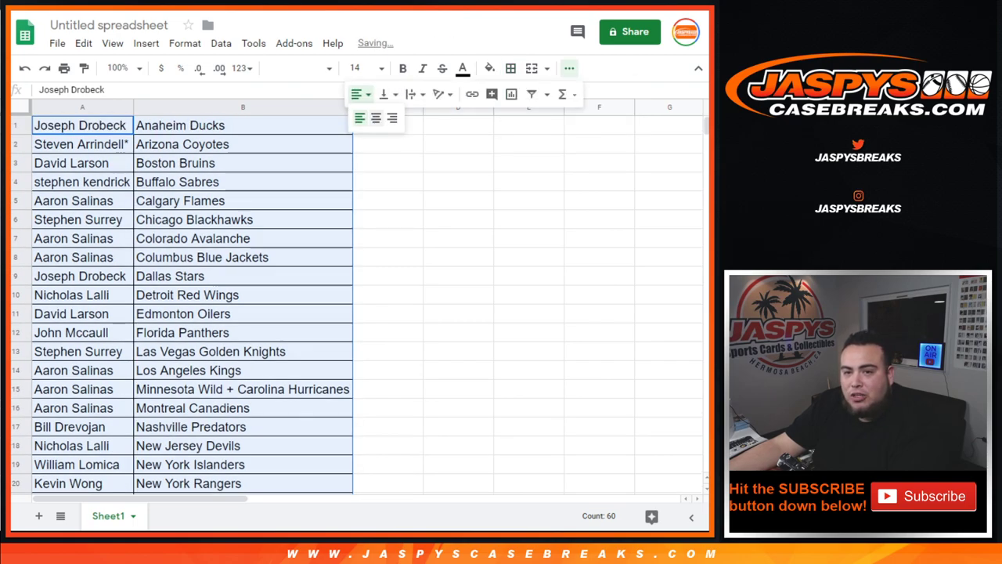
{"action": "left_click", "coordinate": [377, 118]}
{"action": "left_click", "coordinate": [569, 68]}
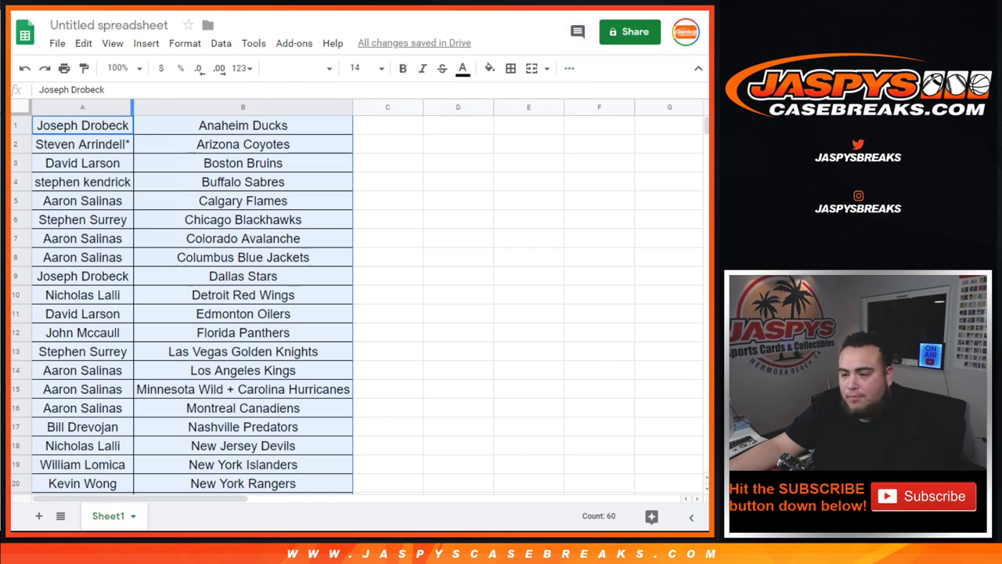
Step: Copy the full product title of the Black Diamond 5-box case break from the store page and return to the spreadsheet
{"action": "key", "text": "ctrl+Tab"}
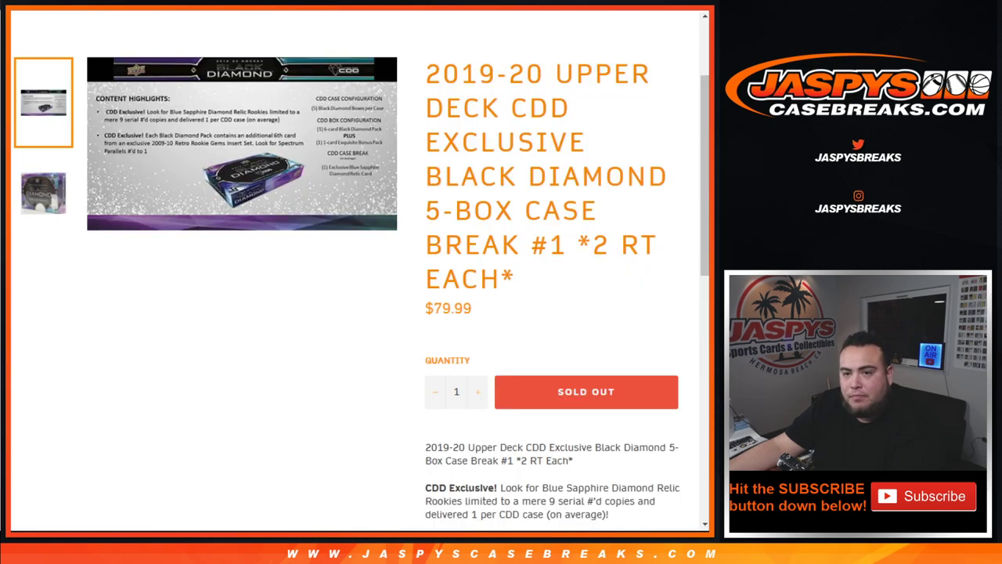
{"action": "left_click_drag", "start_coordinate": [426, 74], "coordinate": [516, 281]}
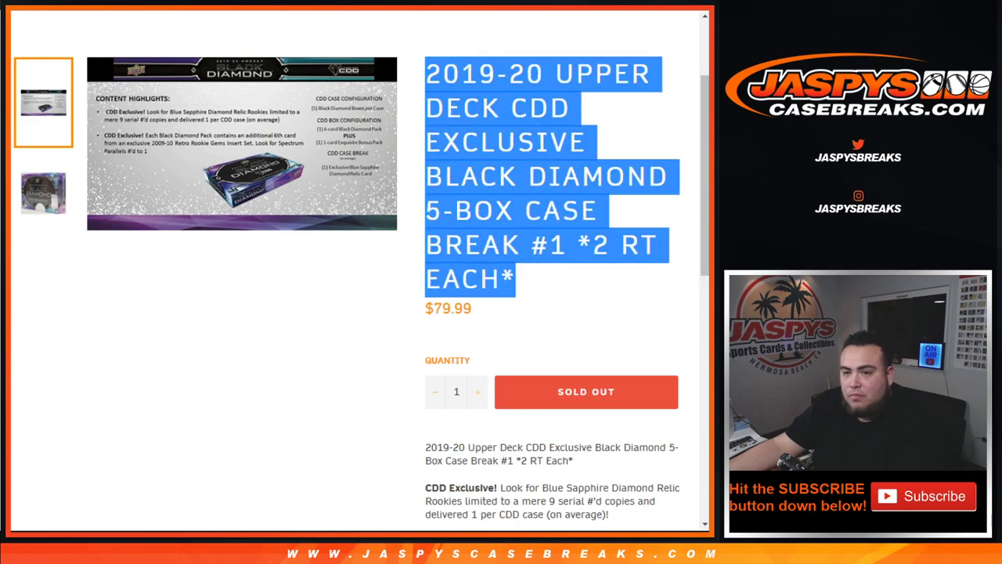
{"action": "key", "text": "ctrl+shift+Tab"}
Step: Rename the spreadsheet "MON. 2/17 - " followed by the copied title, "2019-20 UPPER DECK CDD EXCLUSIVE BLACK DIAMOND 5-BOX CASE BREAK #1 *2 RT EACH*"
{"action": "left_click", "coordinate": [110, 25]}
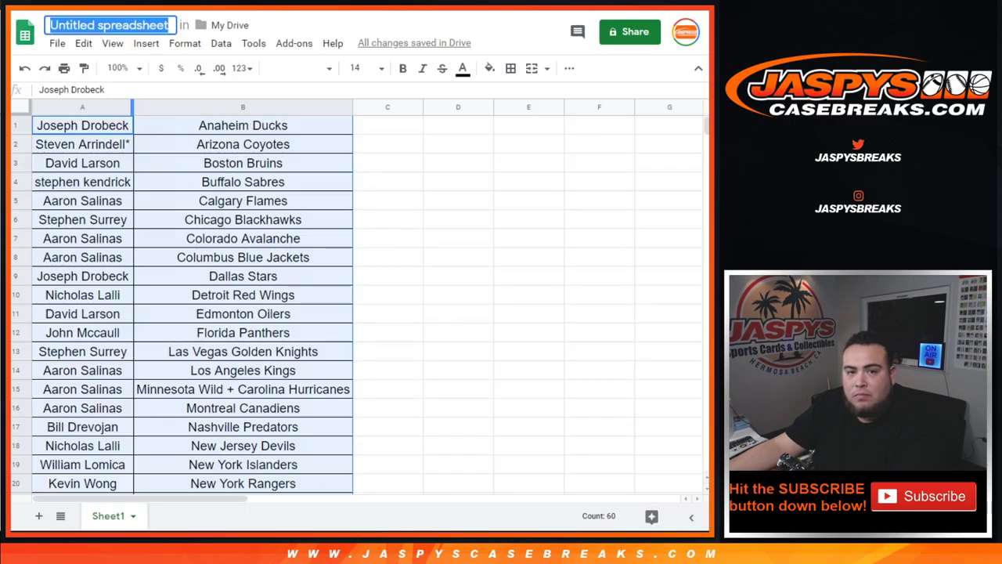
{"action": "type", "text": "mon"}
{"action": "key", "text": "BackSpace"}
{"action": "key", "text": "BackSpace"}
{"action": "key", "text": "BackSpace"}
{"action": "type", "text": "MON. "}
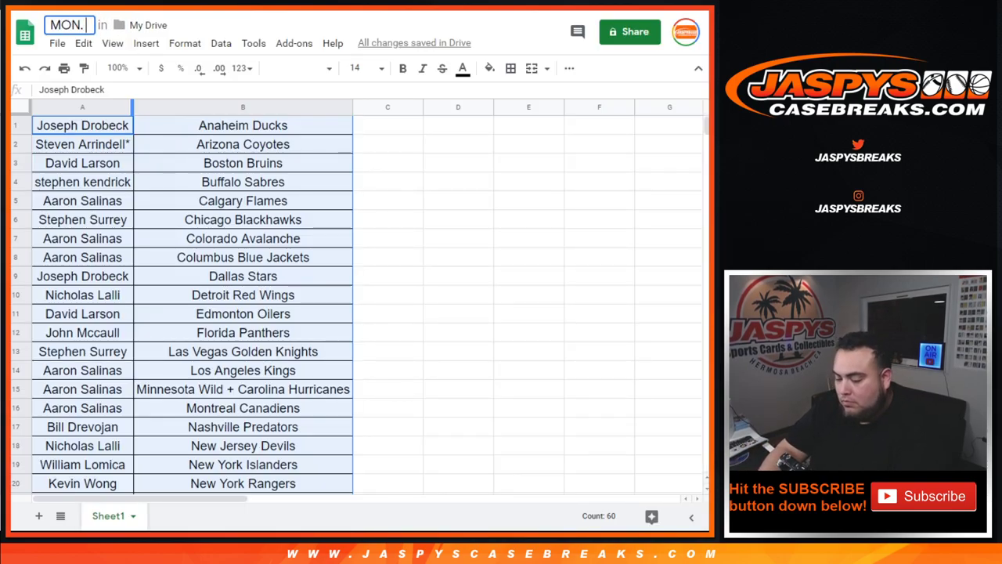
{"action": "type", "text": "2/17 -"}
{"action": "key", "text": "ctrl+v"}
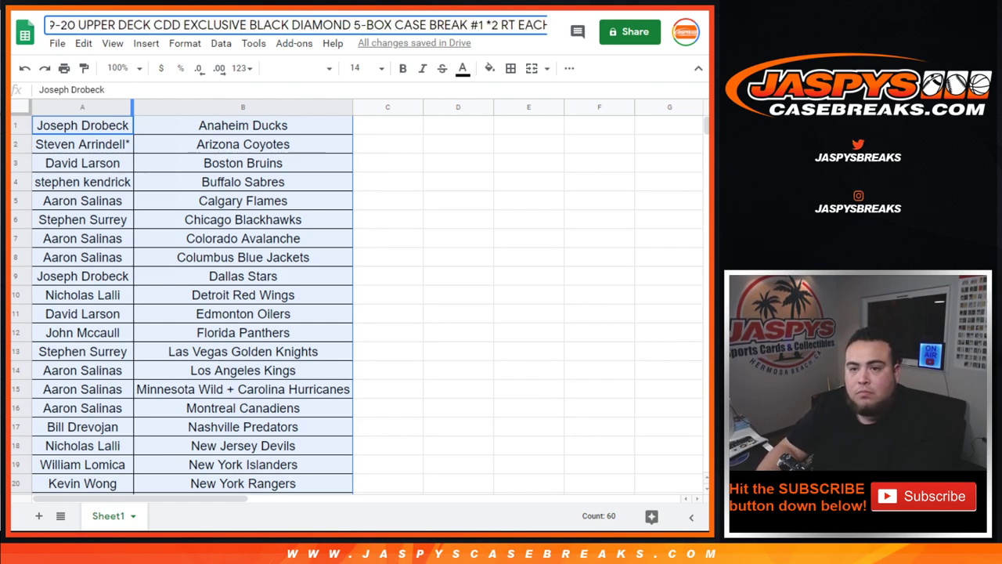
{"action": "key", "text": "Return"}
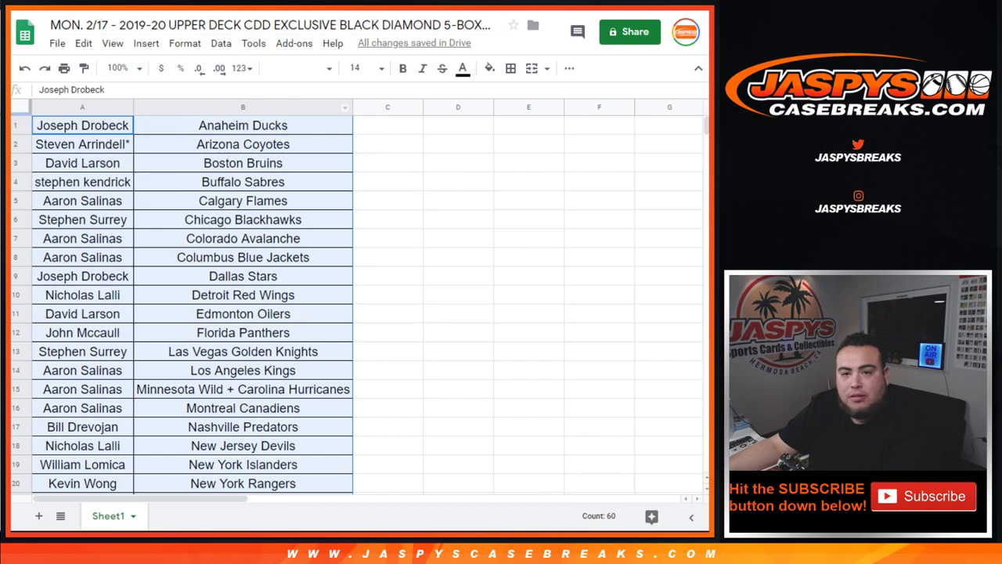
Step: Print the current sheet in portrait orientation with the workbook title included on the page
{"action": "left_click", "coordinate": [65, 68]}
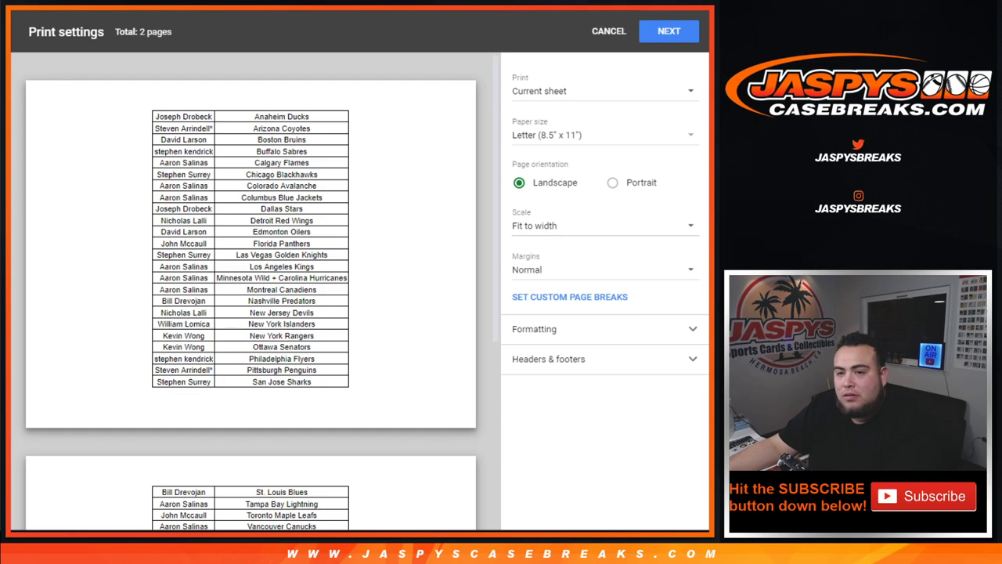
{"action": "left_click", "coordinate": [613, 182]}
{"action": "left_click", "coordinate": [549, 359]}
{"action": "left_click", "coordinate": [519, 413]}
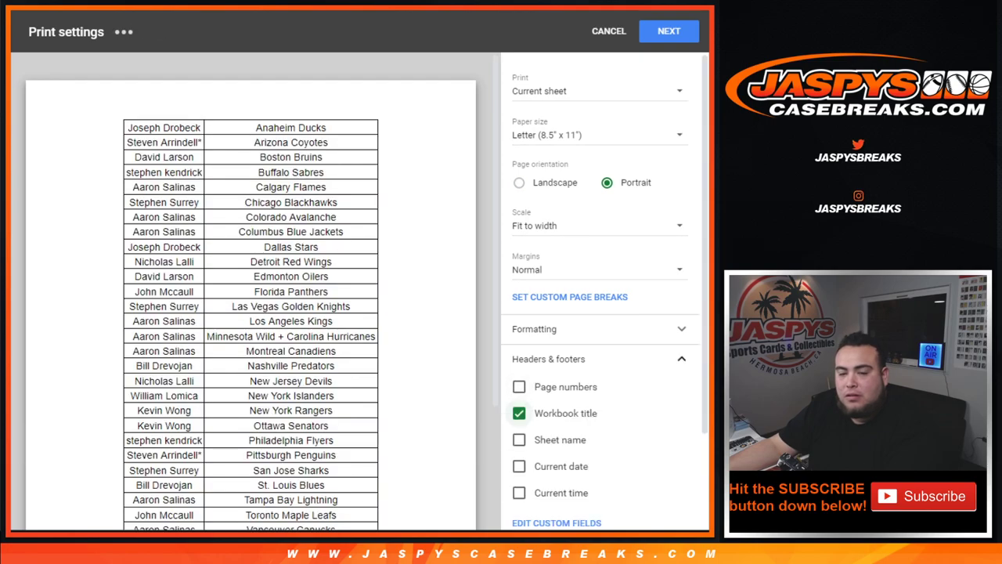
{"action": "scroll", "coordinate": [313, 313], "scroll_direction": "down", "scroll_amount": 2}
{"action": "scroll", "coordinate": [250, 289], "scroll_direction": "down", "scroll_amount": 1}
{"action": "scroll", "coordinate": [251, 290], "scroll_direction": "up", "scroll_amount": 3}
{"action": "left_click", "coordinate": [669, 31]}
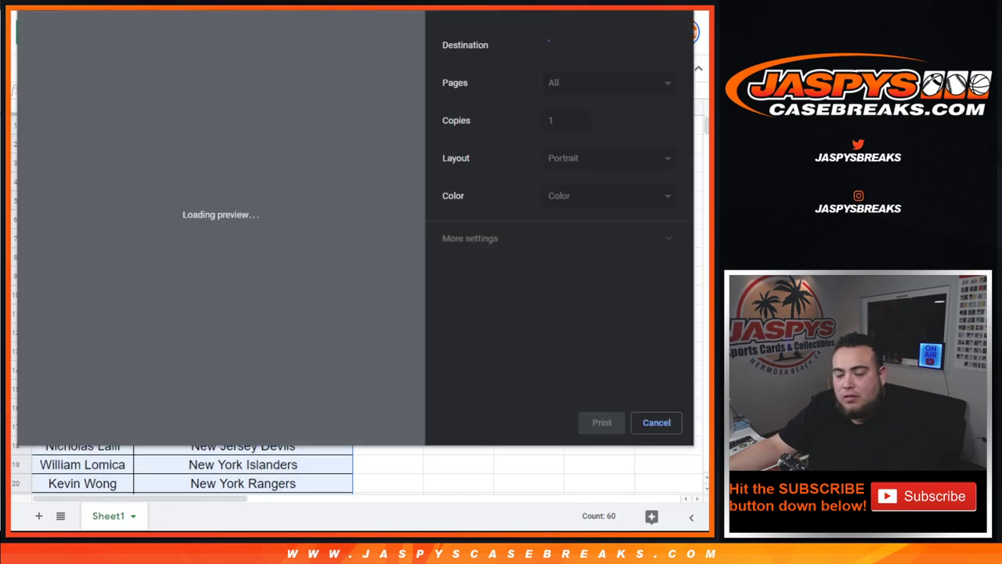
{"action": "key", "text": "Return"}
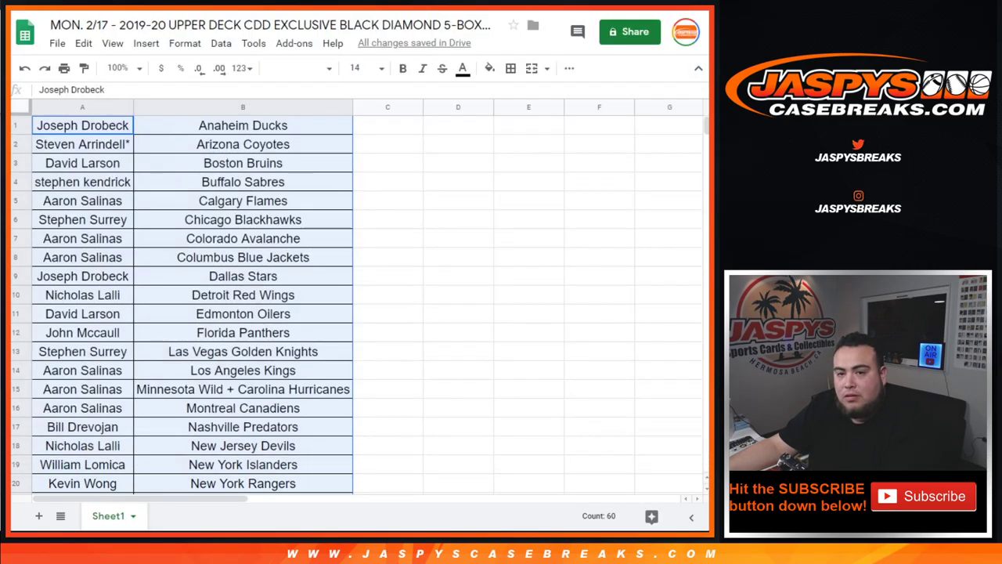